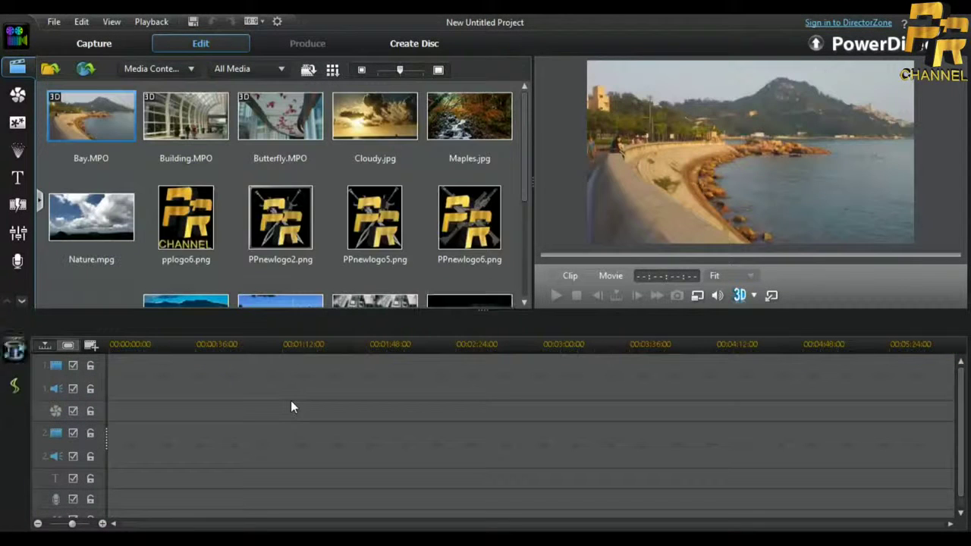
- Import the video dmc15.mp4 from the DMC folder with Import Media Files
click(50, 69)
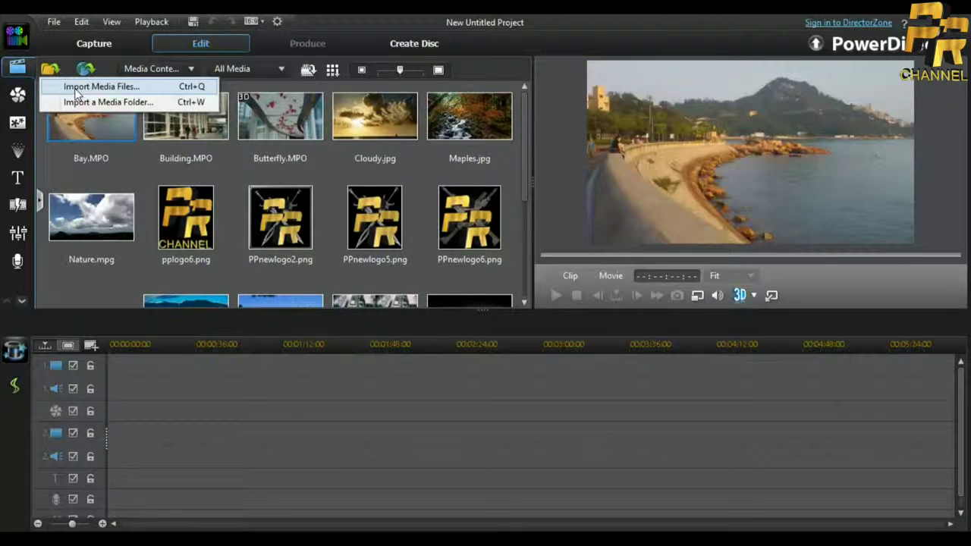
click(76, 93)
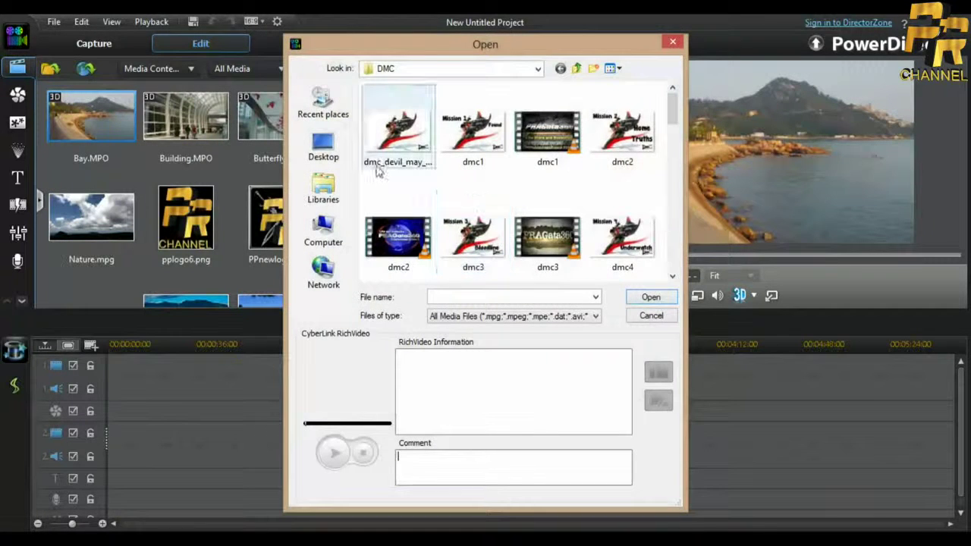
click(676, 143)
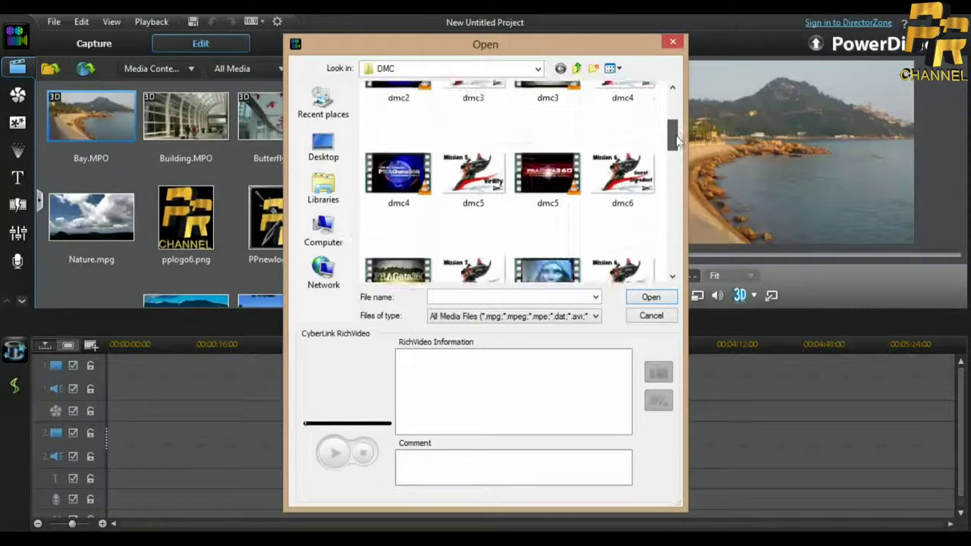
drag(678, 142, 673, 211)
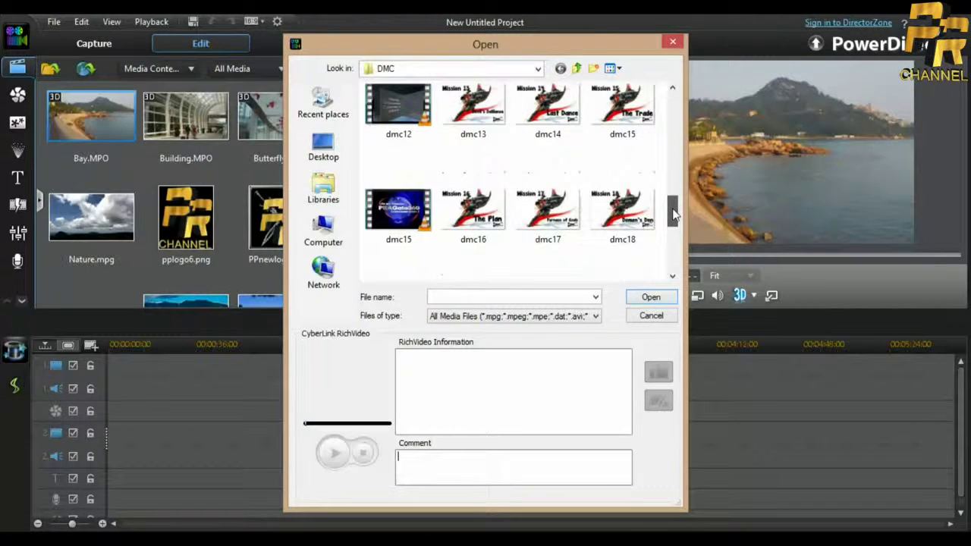
click(425, 201)
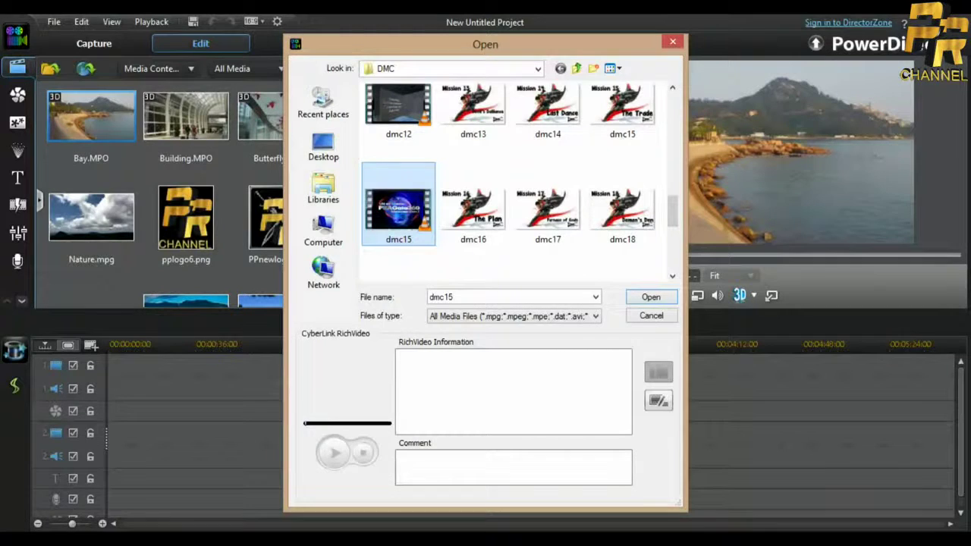
click(650, 297)
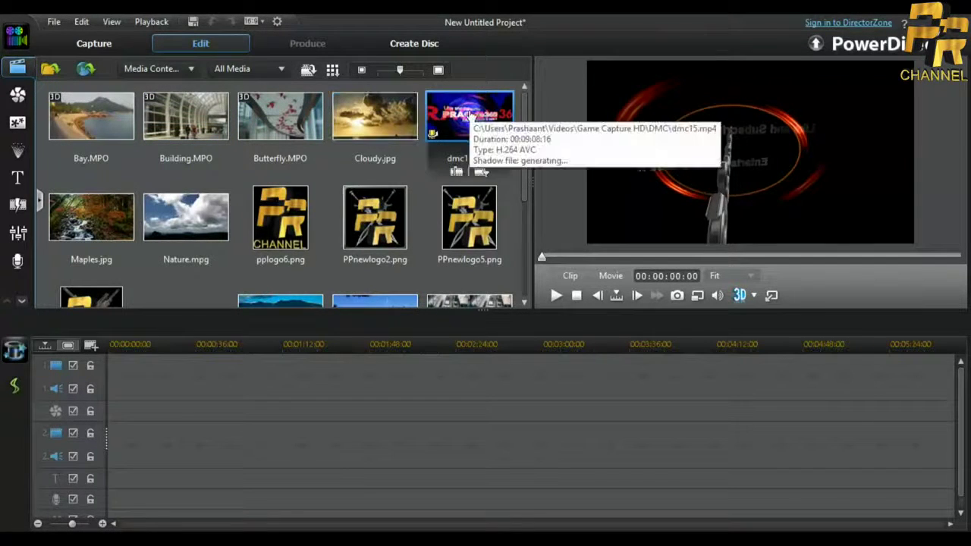
- Drag dmc15.mp4 onto video track 1 at 00:00:00:00 and zoom the timeline in
drag(466, 117, 99, 394)
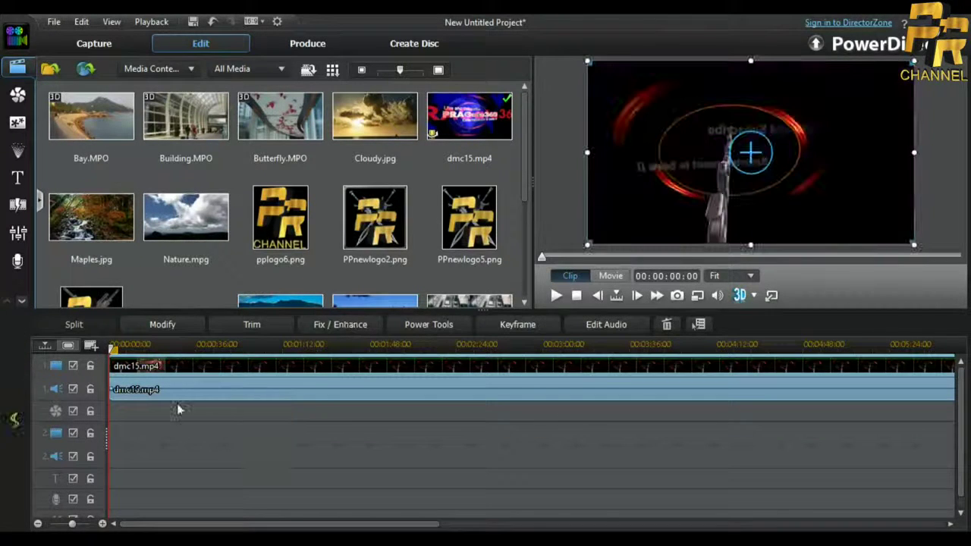
click(101, 523)
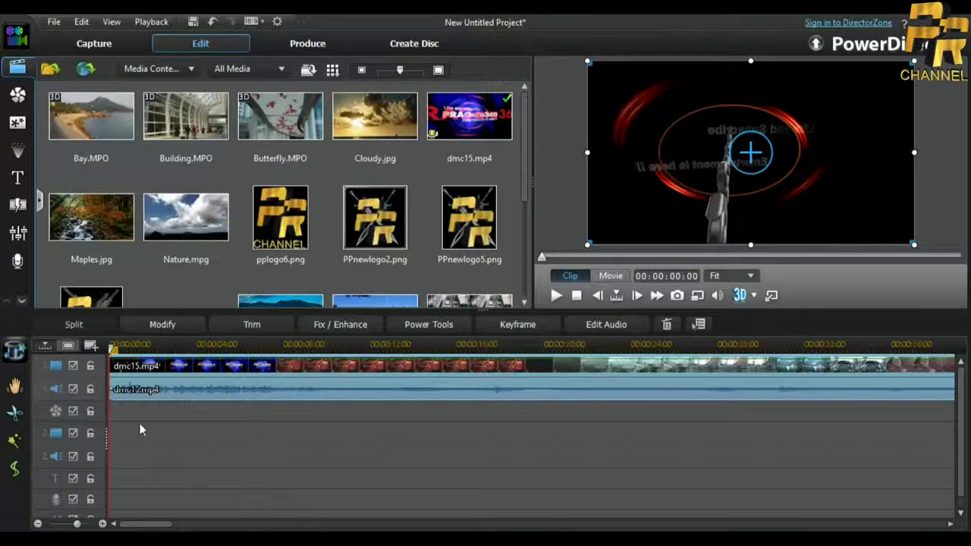
click(172, 444)
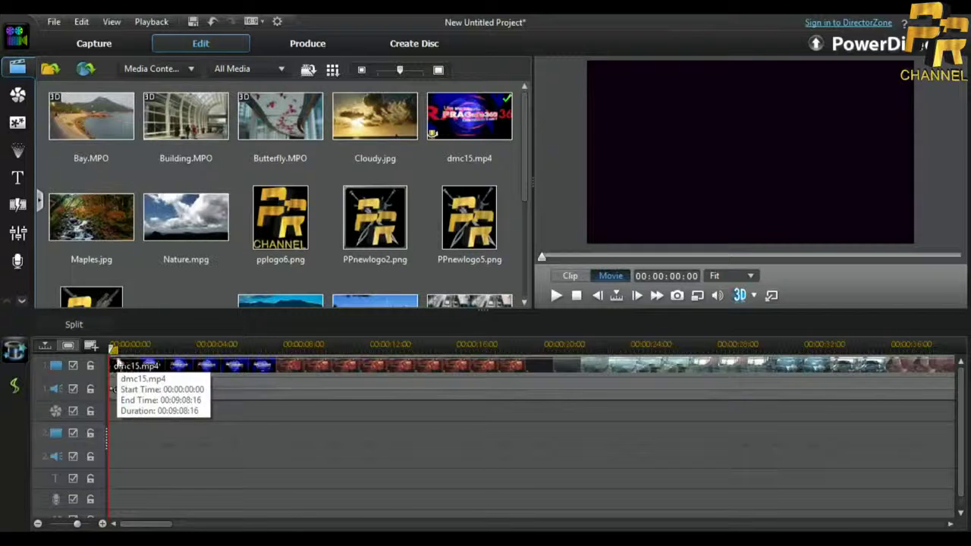
- Mark the clip's first 00:00:07:14 on the ruler and remove that intro range
click(126, 346)
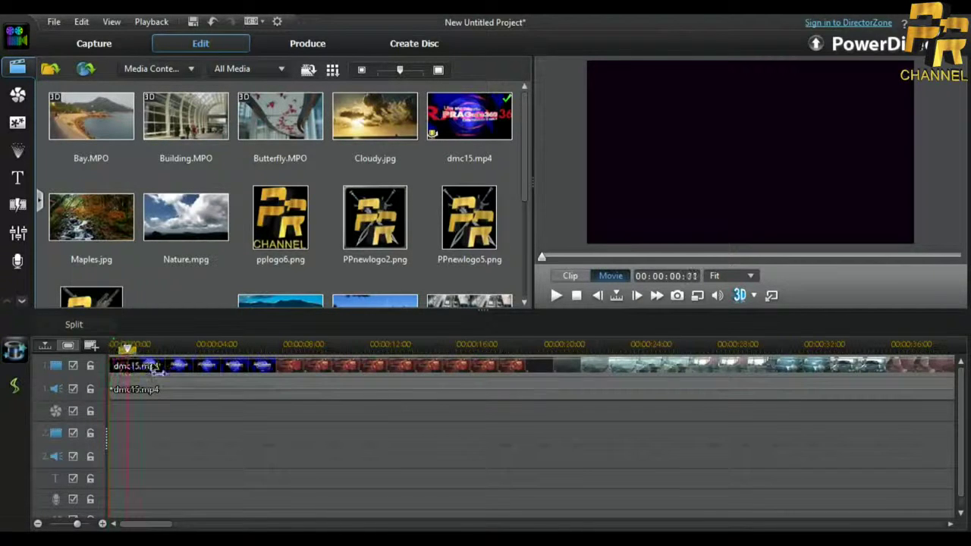
drag(130, 365, 292, 385)
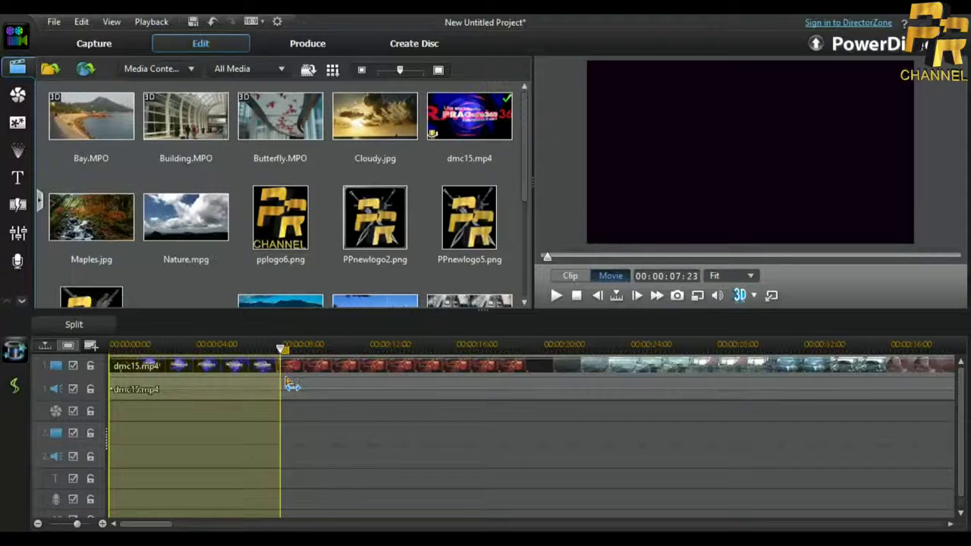
drag(293, 385, 285, 387)
click(102, 523)
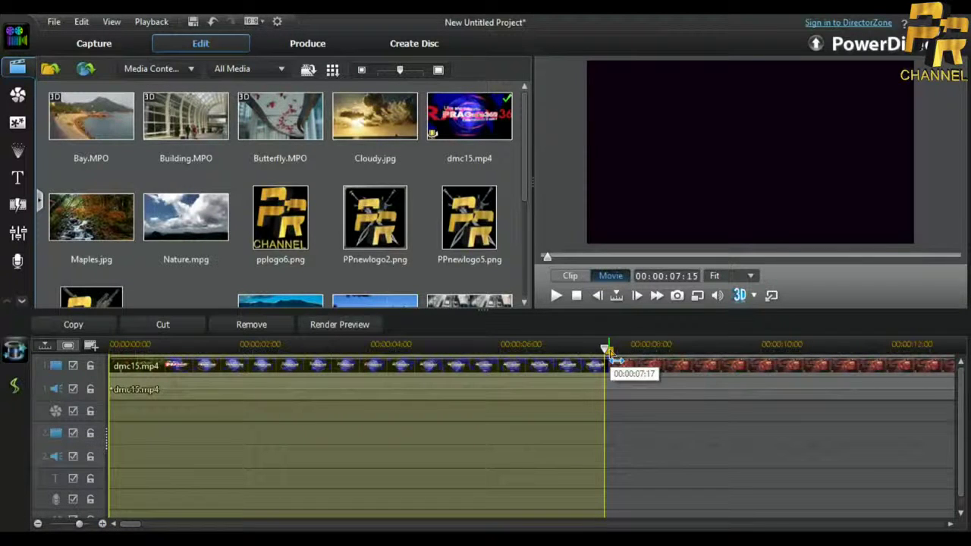
drag(612, 360, 610, 366)
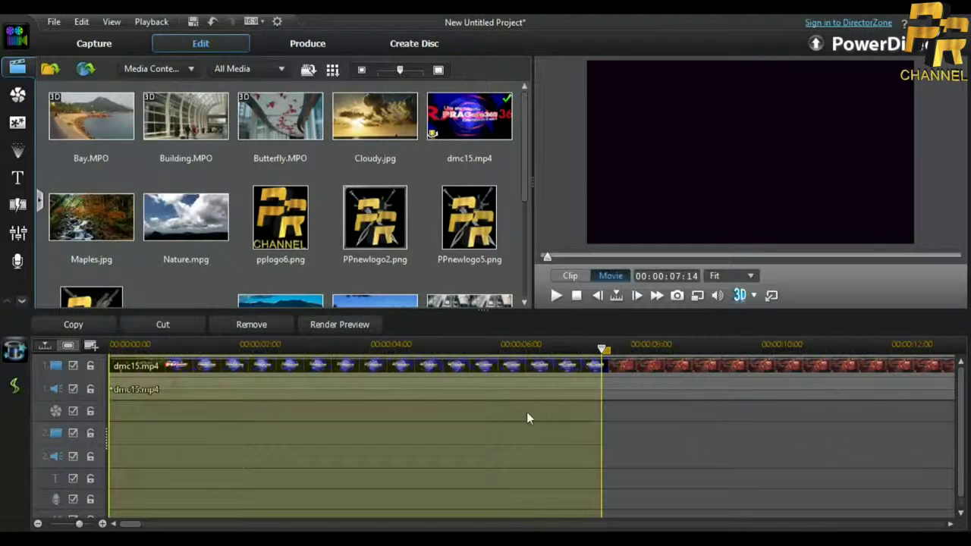
click(254, 324)
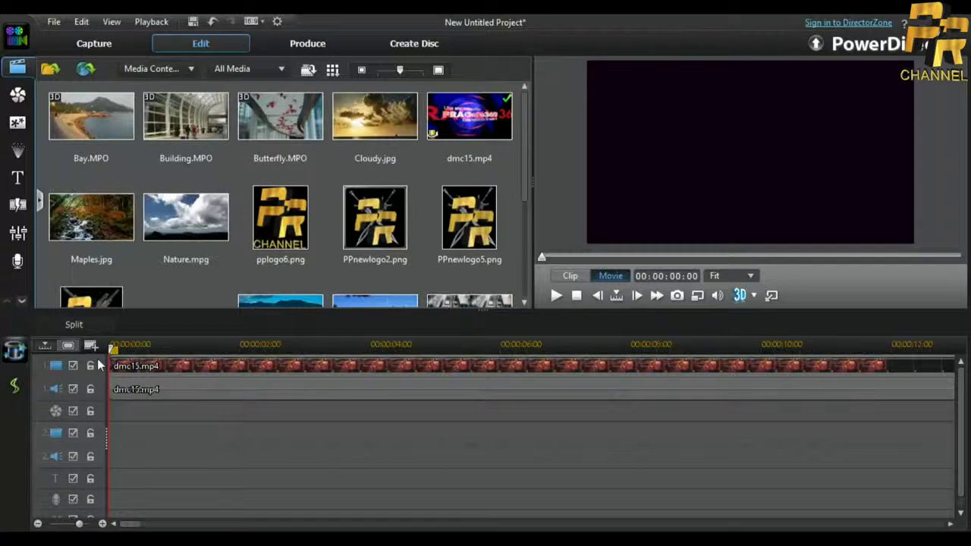
- Zoom the timeline out several steps and scrub forward through the trimmed dmc15.mp4 footage
drag(114, 365, 462, 410)
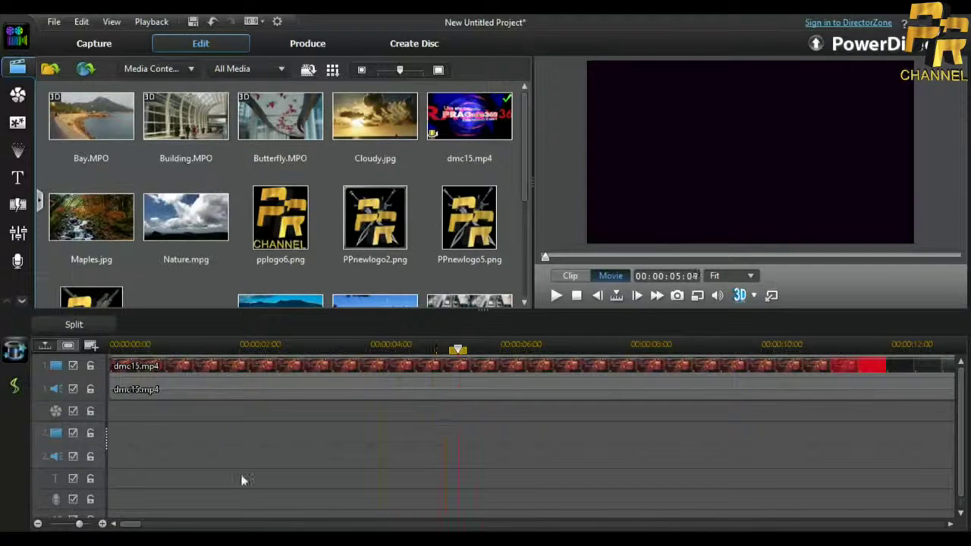
click(37, 524)
click(37, 524)
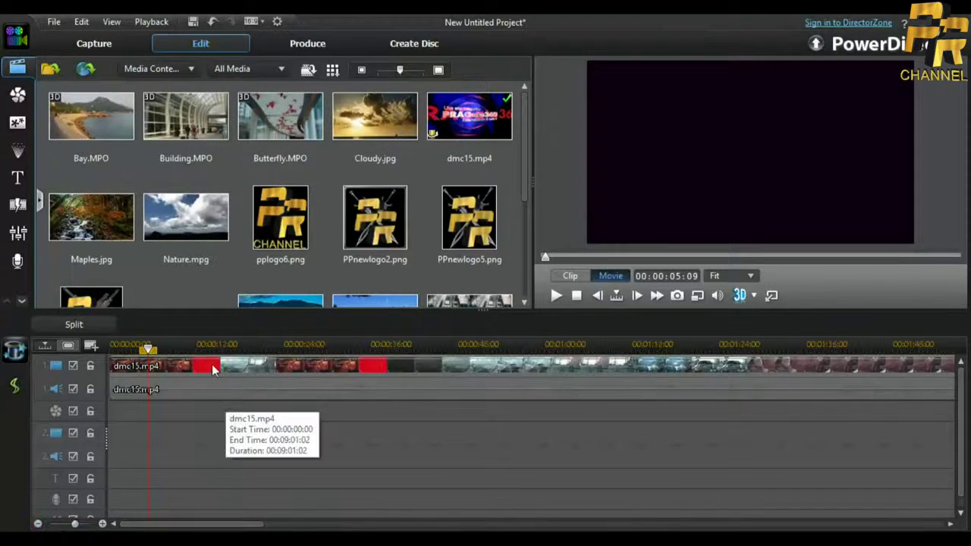
click(190, 368)
drag(205, 368, 666, 504)
- Cut the footage from about 04:51 to 05:10 out of dmc15.mp4, leaving two pieces
click(38, 524)
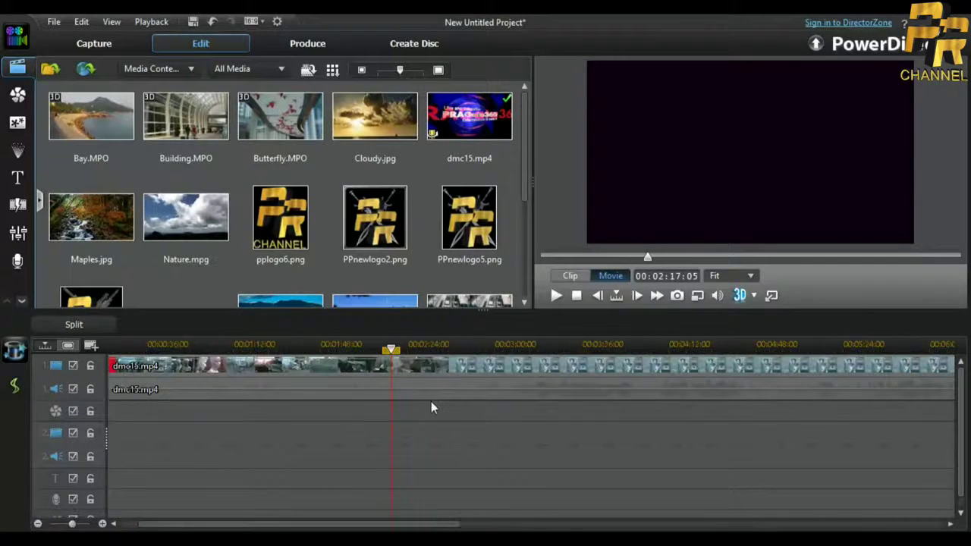
drag(393, 349, 467, 349)
click(633, 402)
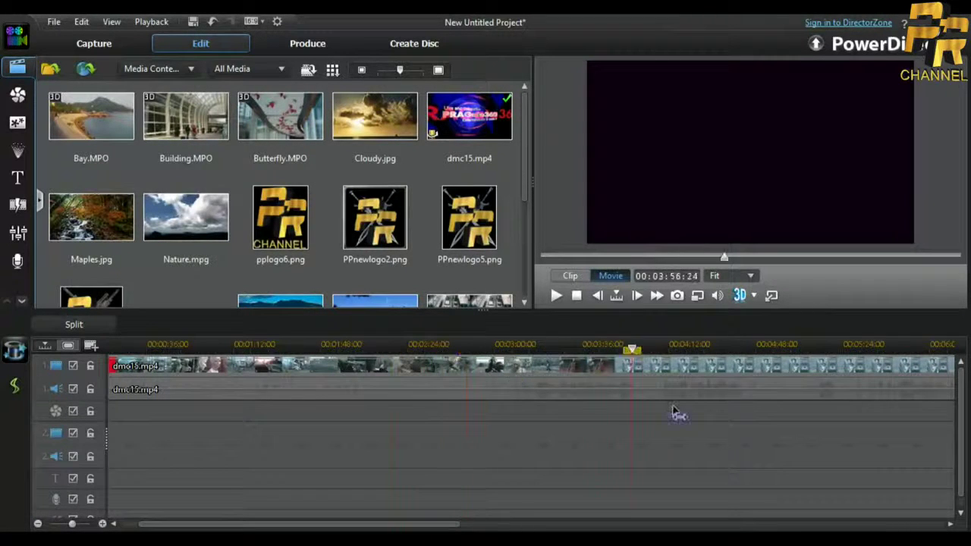
drag(830, 434, 858, 453)
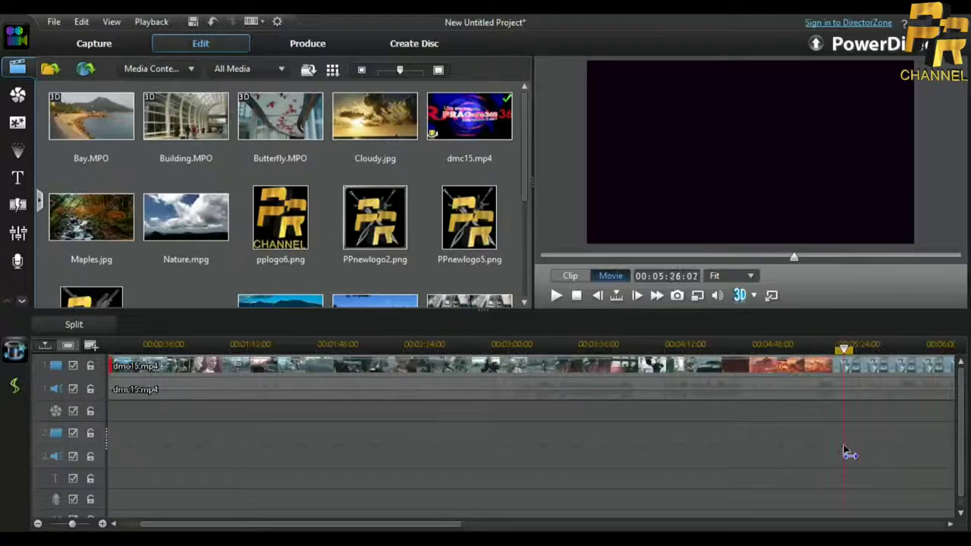
click(102, 524)
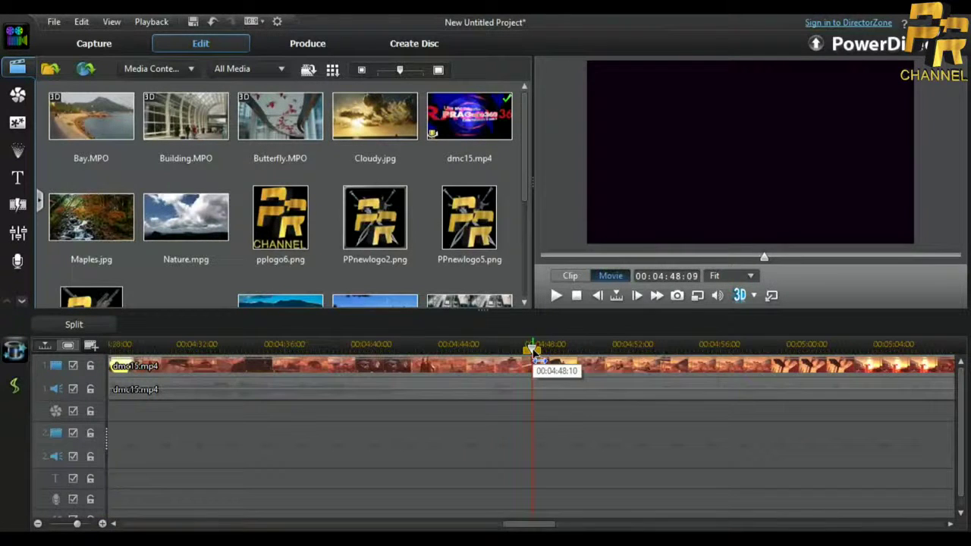
drag(531, 357, 598, 368)
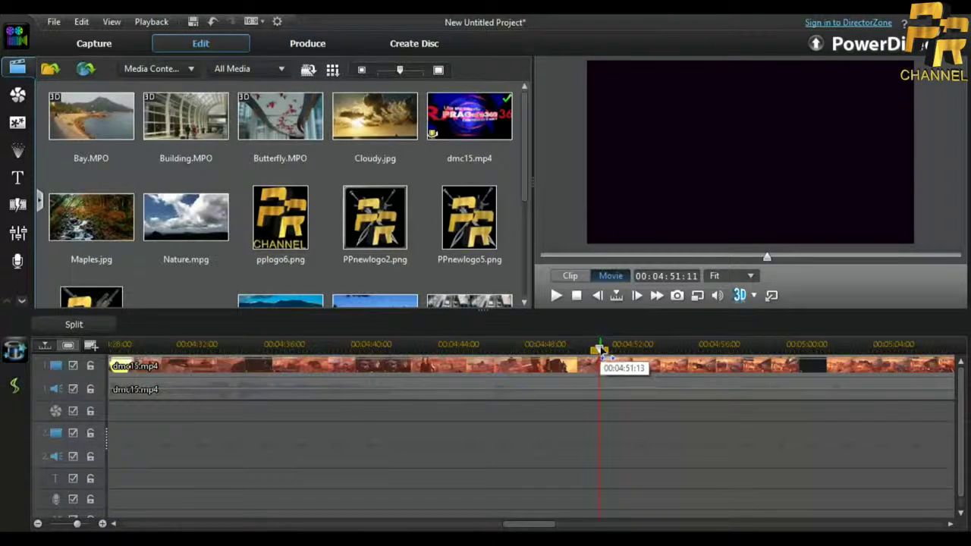
drag(597, 353, 690, 395)
click(259, 325)
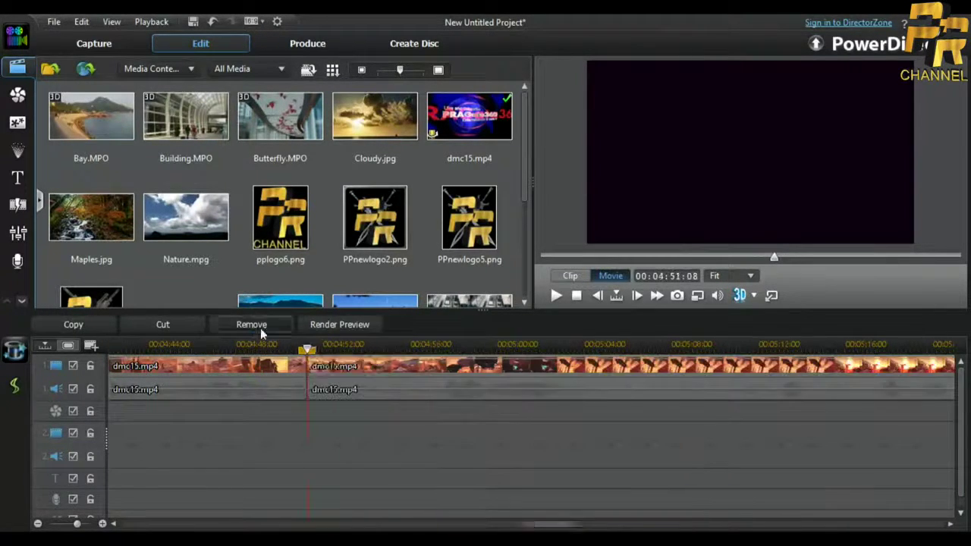
drag(296, 348, 685, 346)
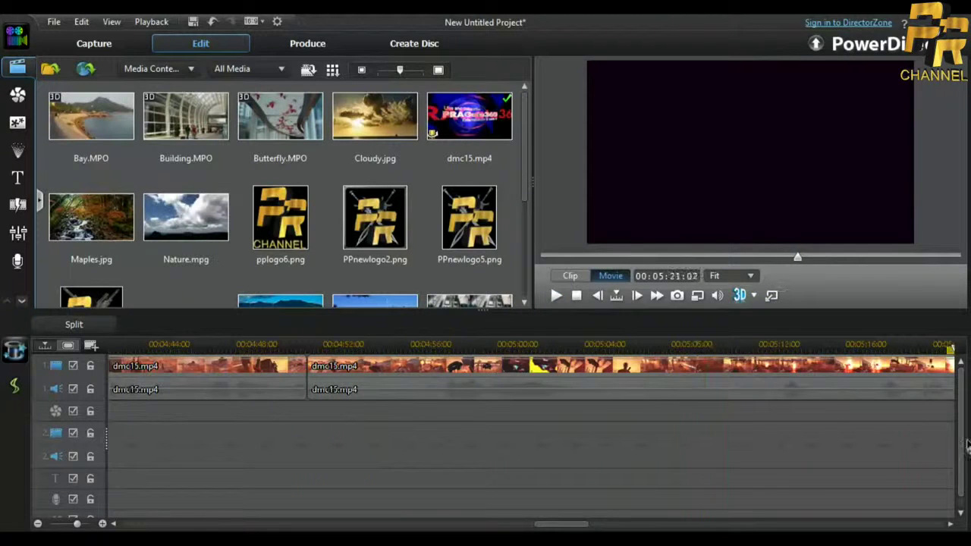
- Mark and remove the stretch from roughly 06:25 to 06:40, joining the footage there
drag(966, 448, 734, 442)
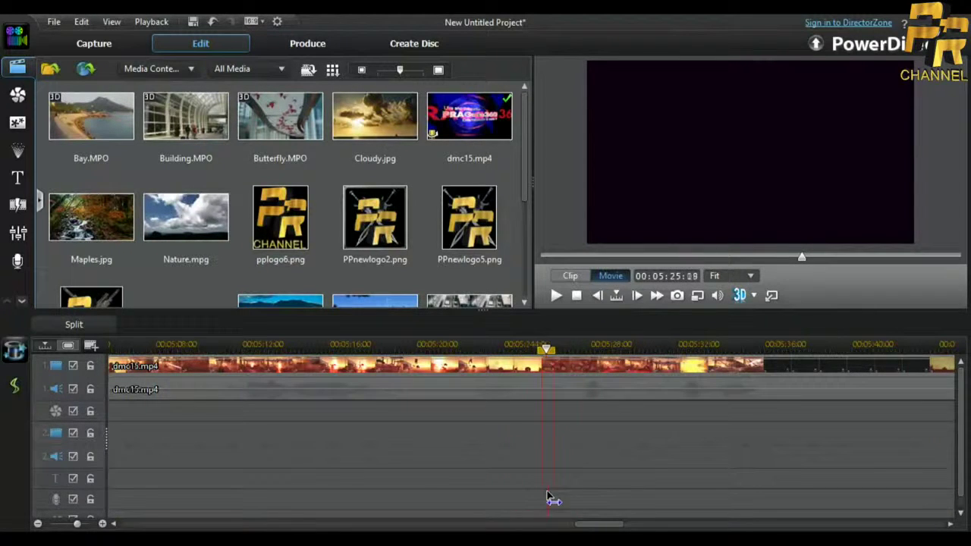
drag(490, 486, 541, 412)
key(Delete)
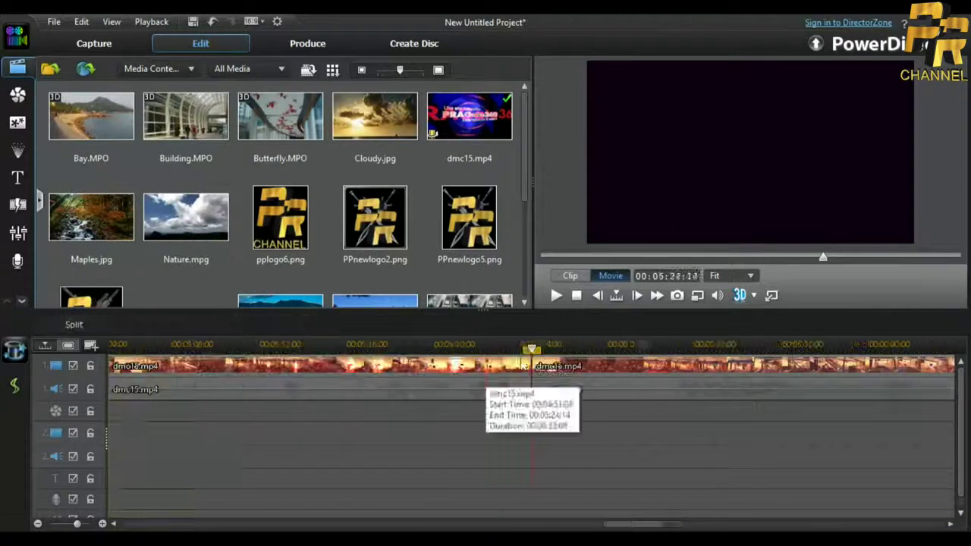
drag(963, 427, 662, 419)
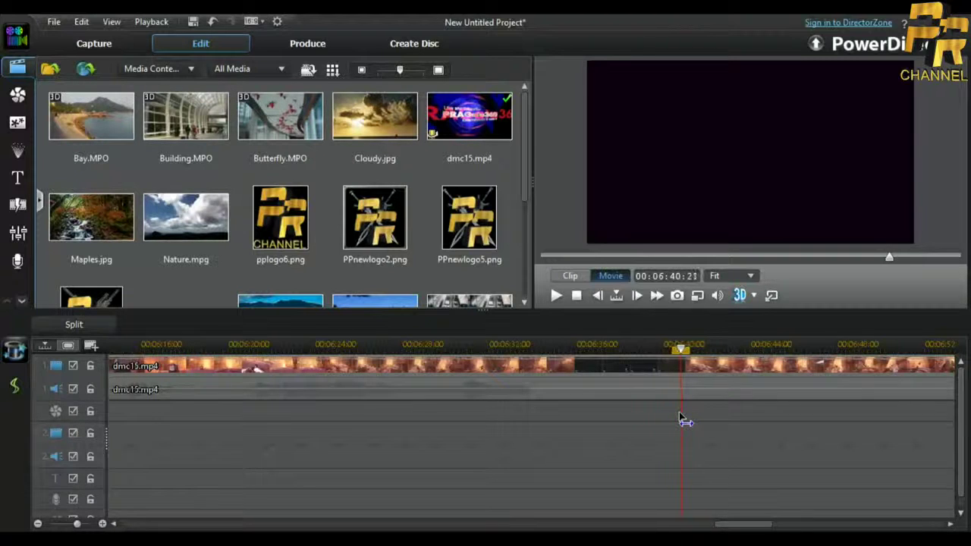
drag(679, 368, 328, 379)
click(273, 325)
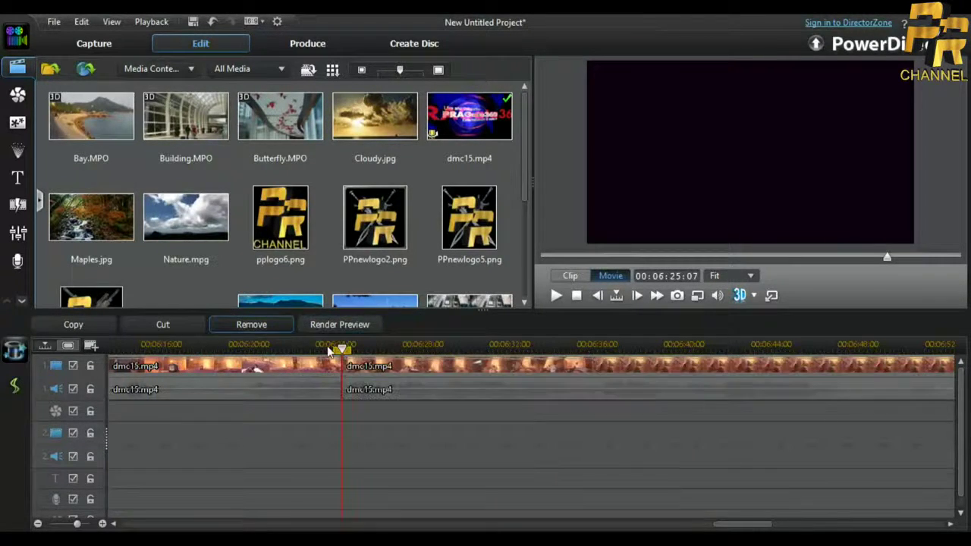
click(326, 347)
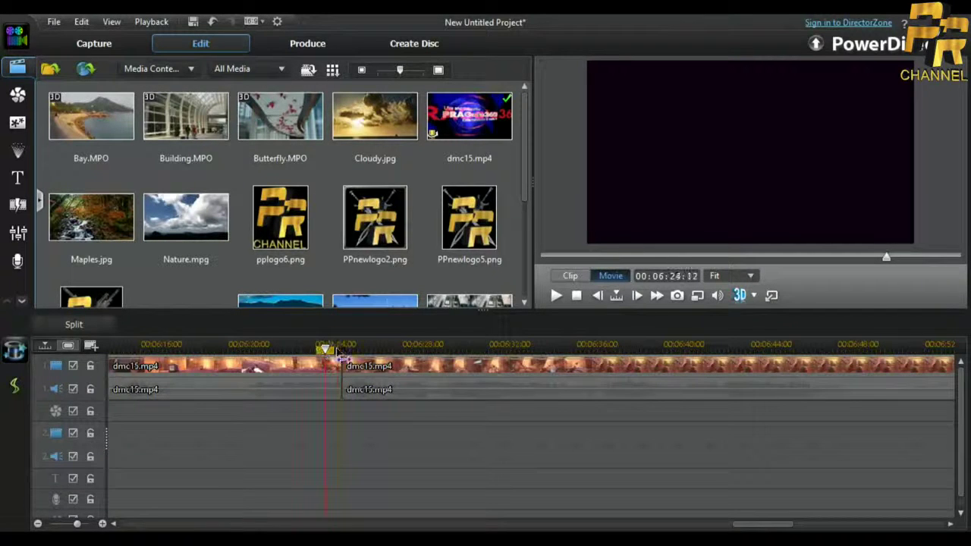
click(556, 296)
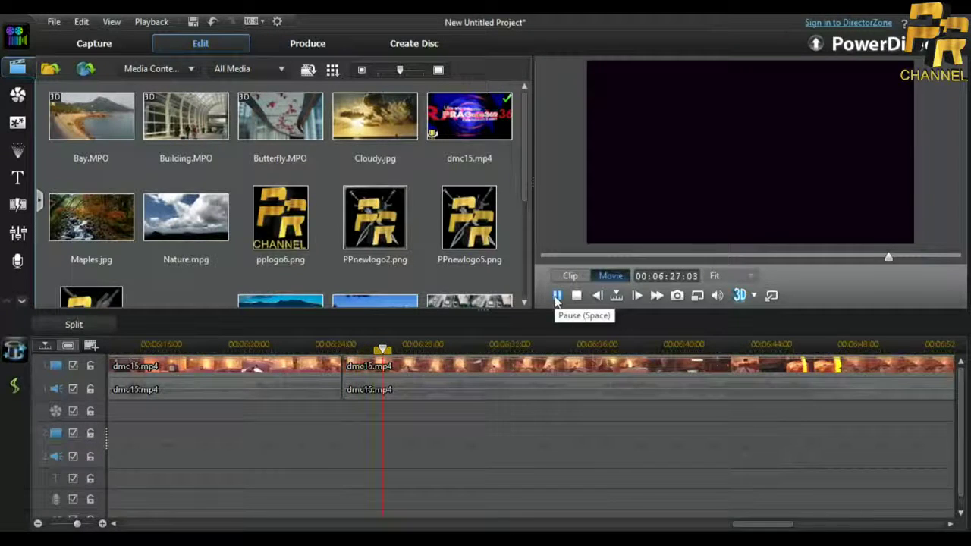
click(556, 296)
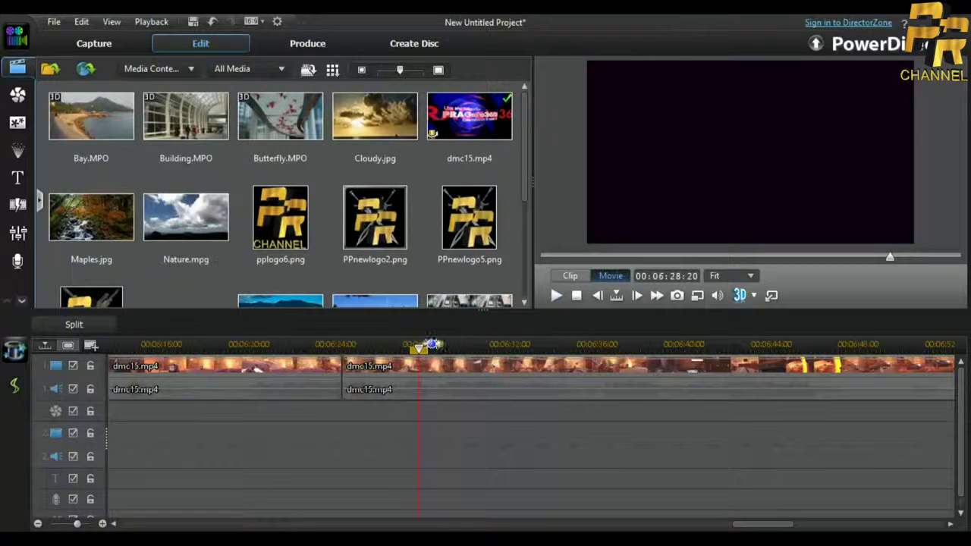
drag(411, 348, 966, 431)
drag(903, 427, 828, 444)
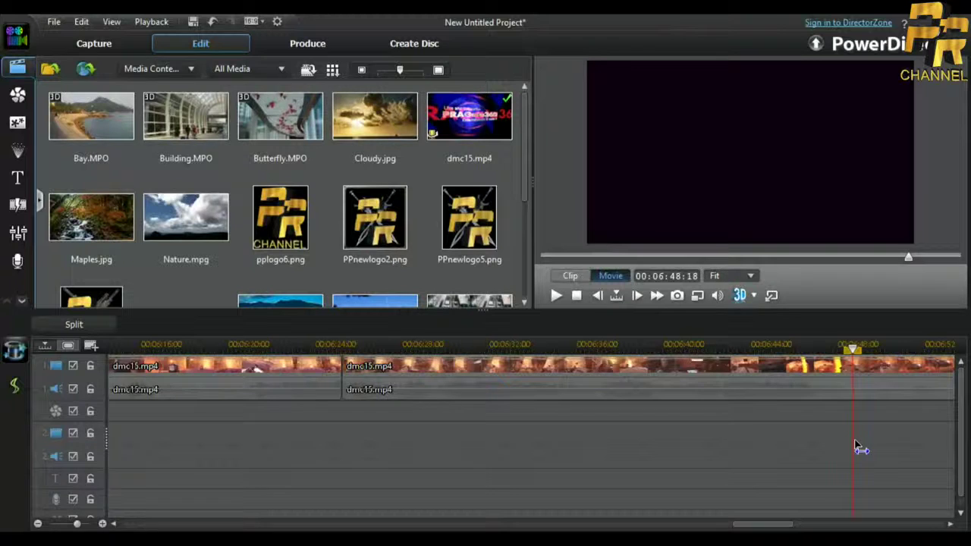
mouse_move(855, 445)
mouse_down()
mouse_move(873, 446)
mouse_move(843, 447)
mouse_up()
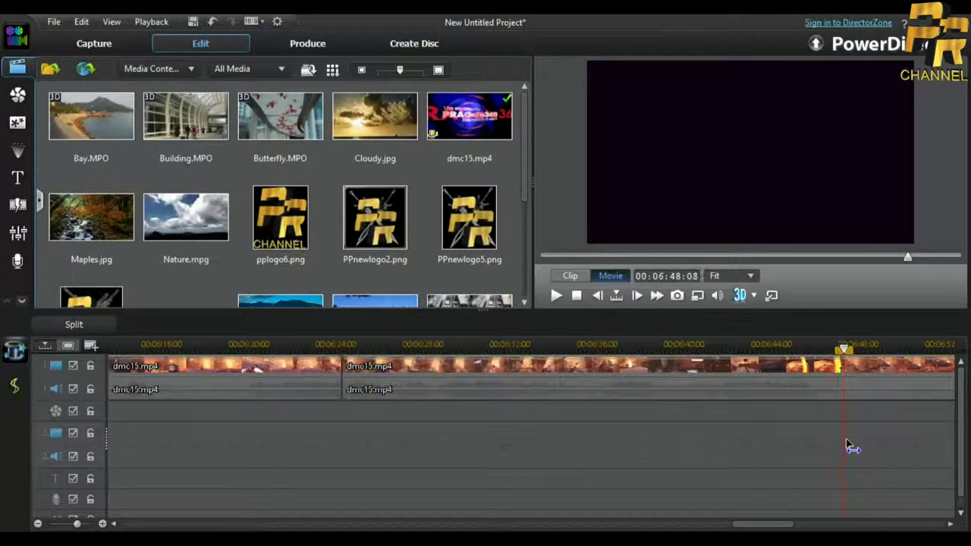
drag(756, 525, 771, 524)
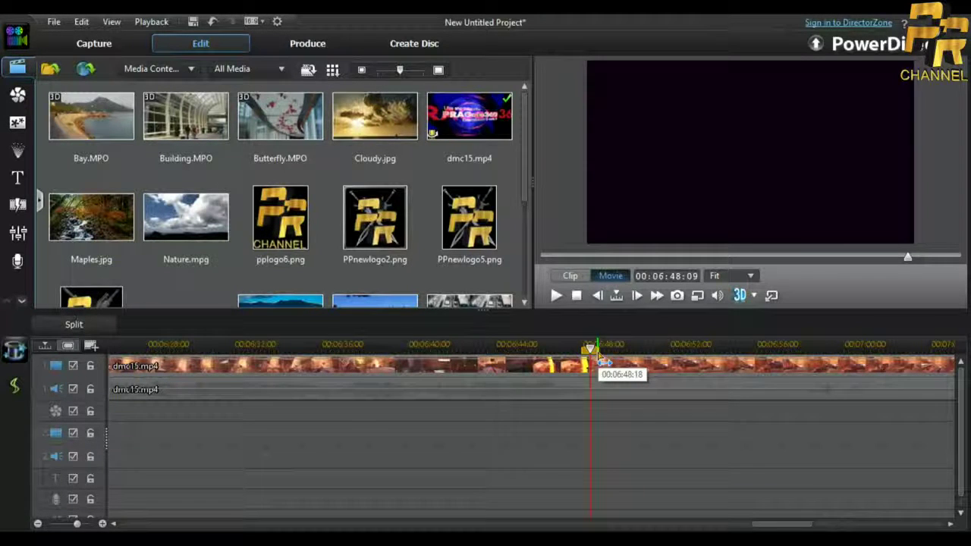
- Mark the range from 06:48:09 to about 06:57 and remove it
drag(602, 363, 800, 388)
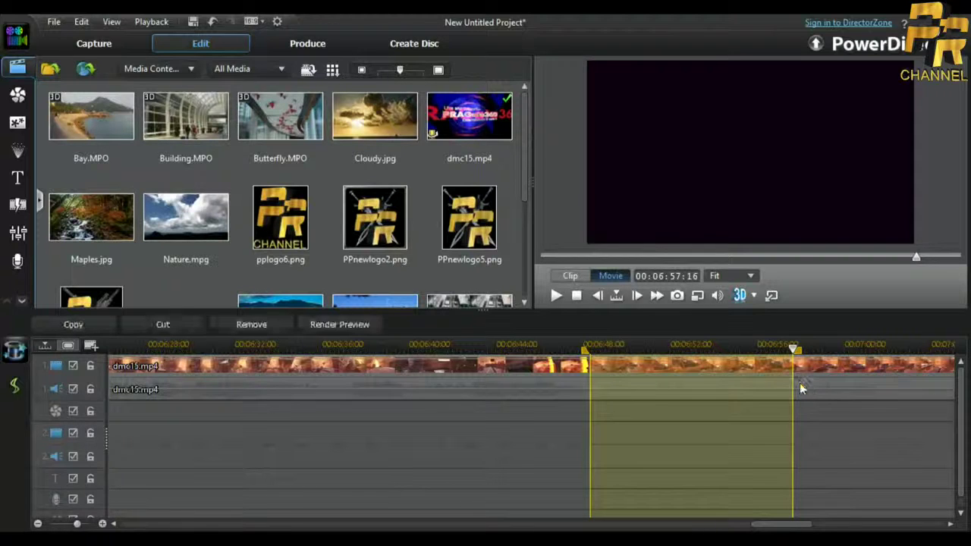
click(280, 328)
drag(615, 350, 561, 353)
- Preview across the 06:48 cut, then mark and remove the next stretch of footage
click(555, 298)
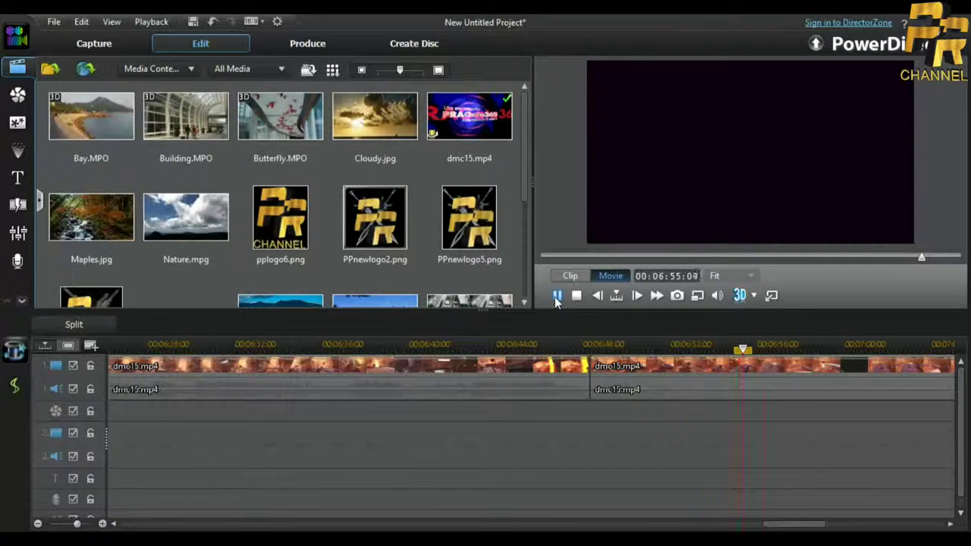
click(556, 297)
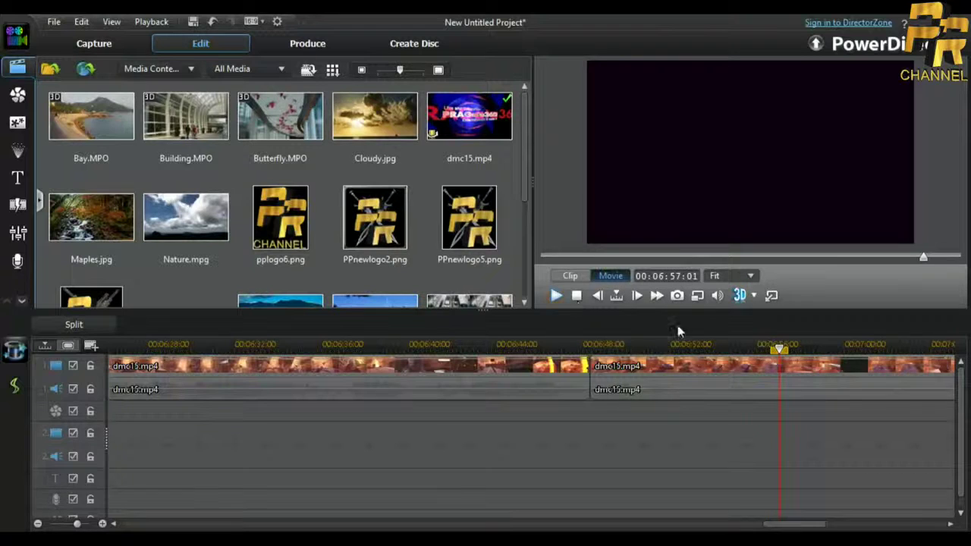
drag(782, 351, 872, 350)
click(271, 331)
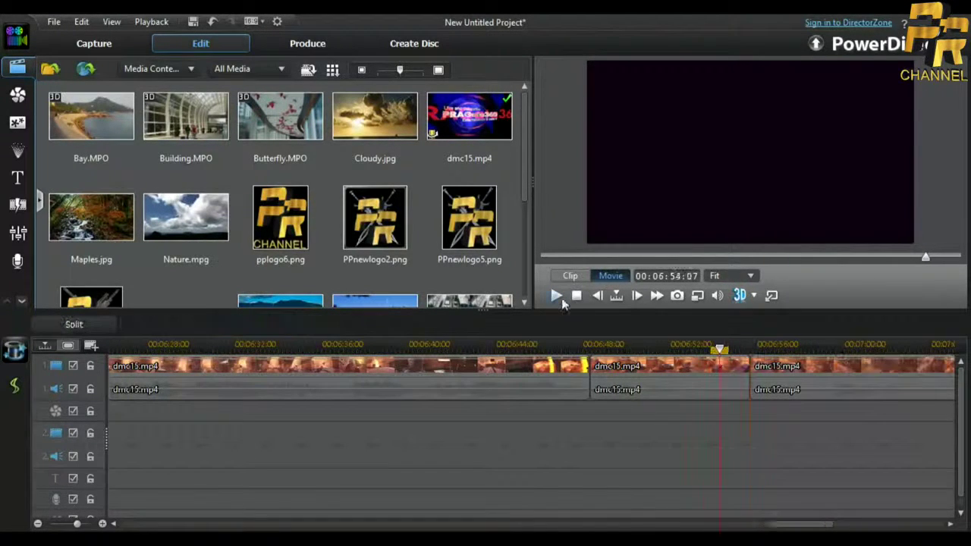
- Remove another stretch near 07:12 and preview the resulting edit
click(558, 297)
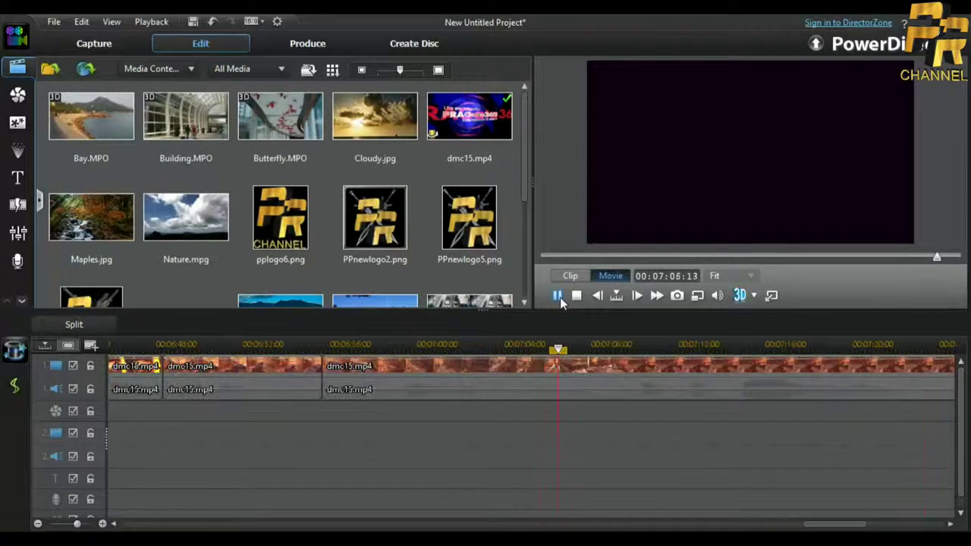
click(558, 297)
drag(758, 349, 725, 370)
key(Delete)
click(558, 296)
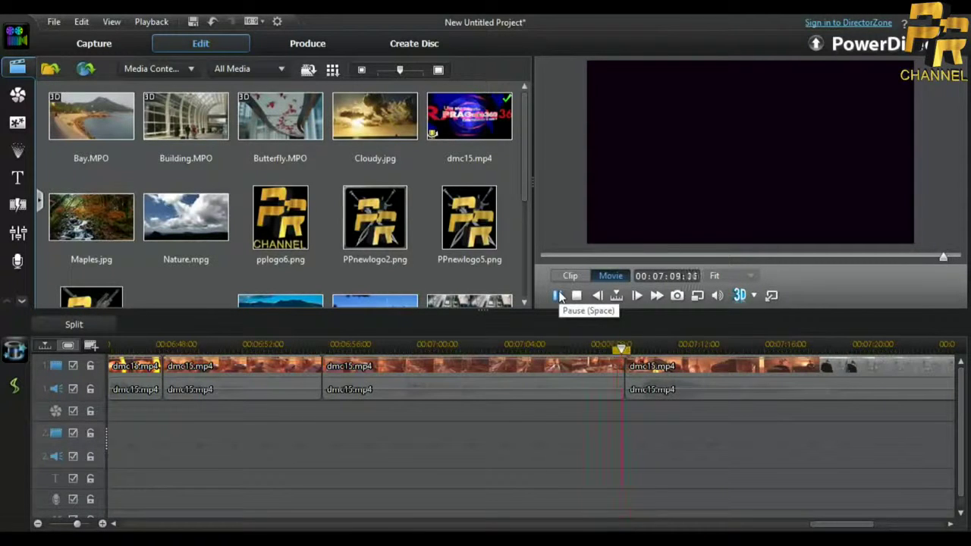
click(560, 296)
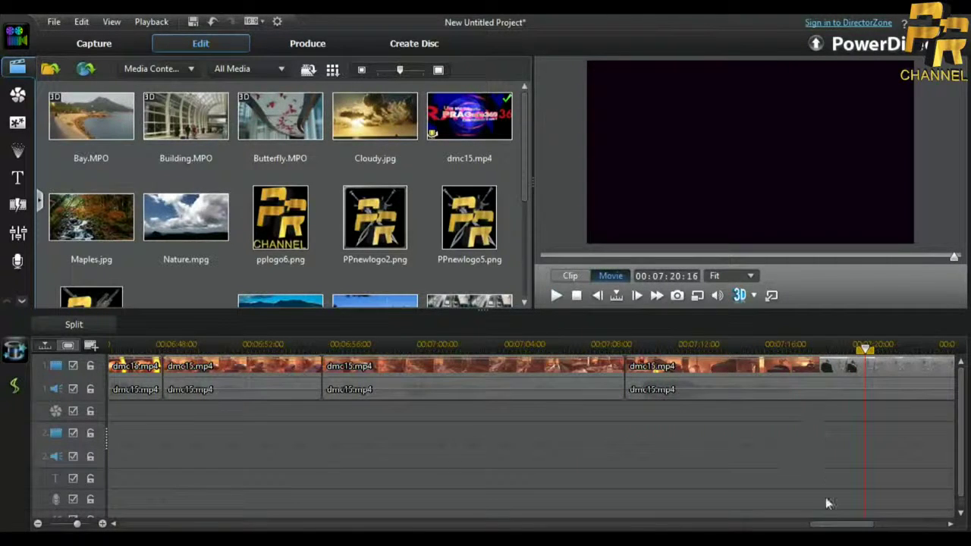
- Zoom out to the whole edited sequence and select the main game clip
drag(849, 528, 152, 526)
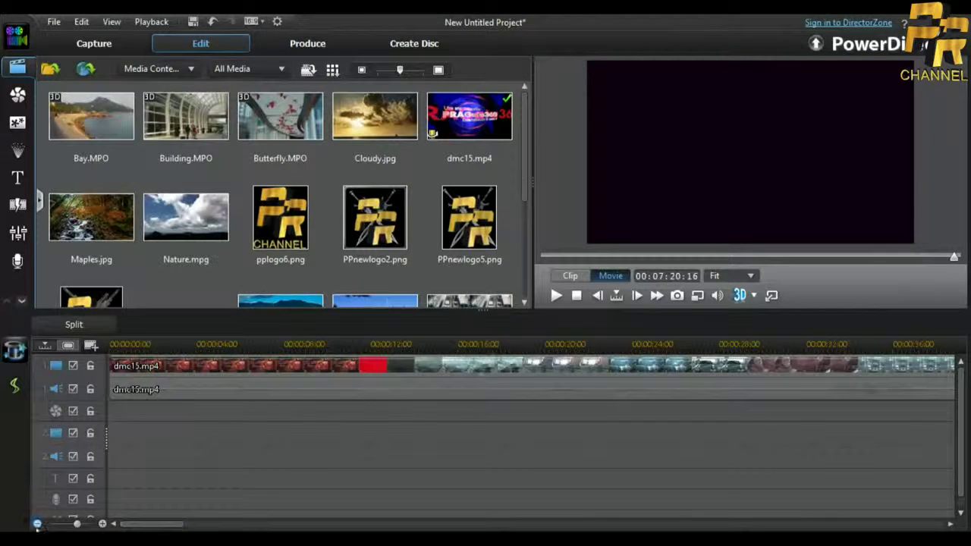
click(37, 524)
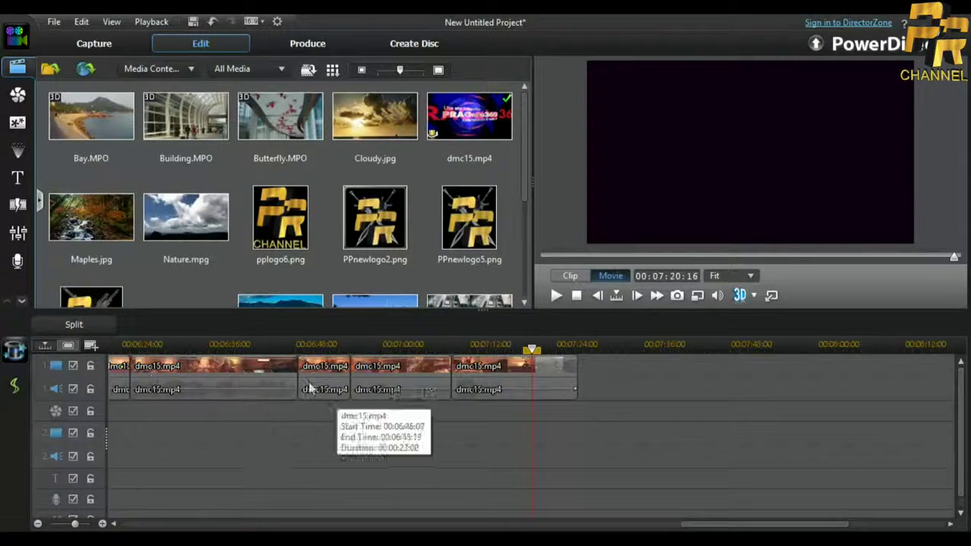
click(260, 383)
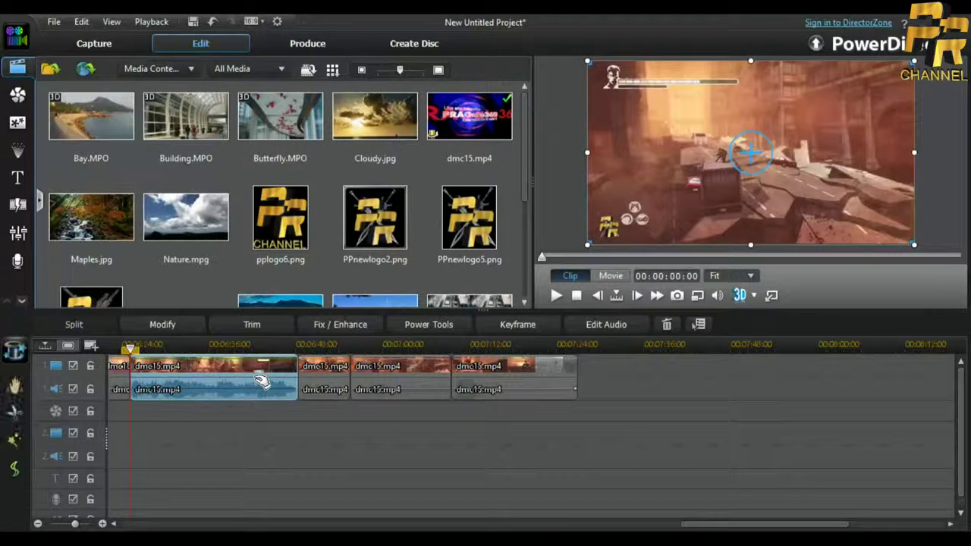
- Enable Video Enhancement in Fix / Enhance for the short first clip, degree 50
click(326, 325)
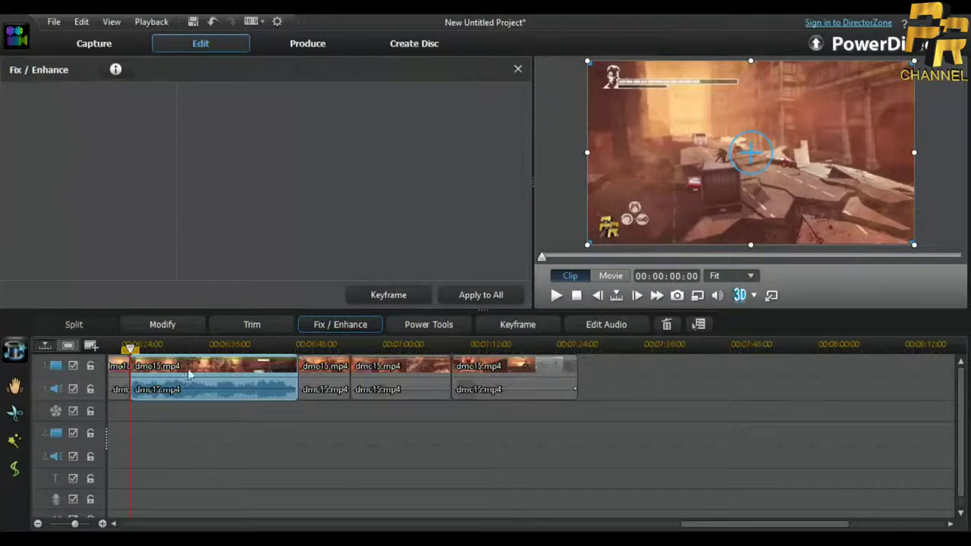
click(121, 379)
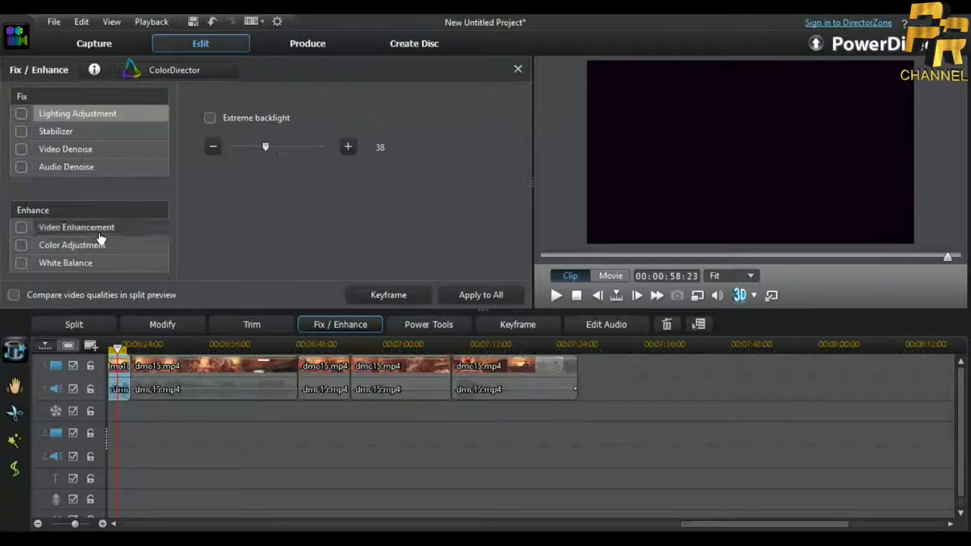
click(100, 238)
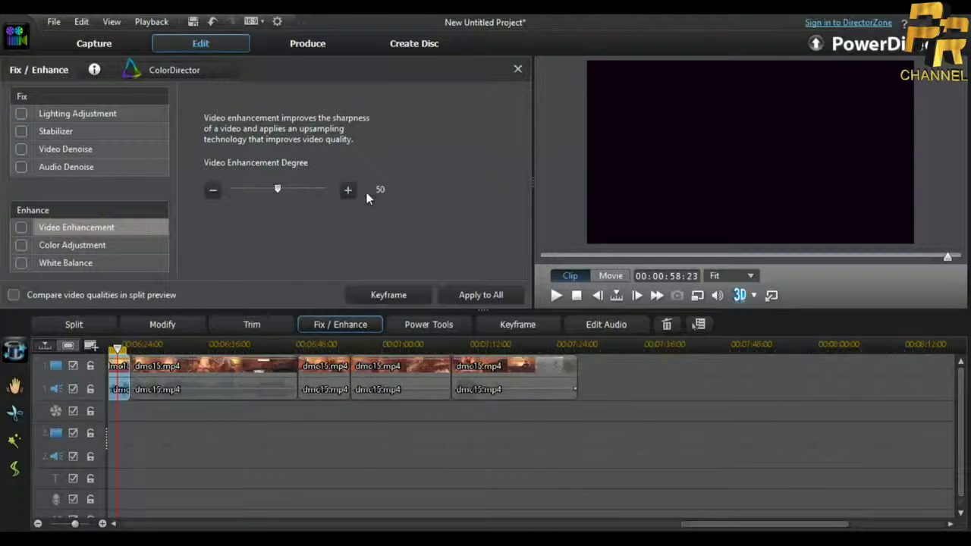
mouse_move(383, 194)
click(348, 192)
click(347, 191)
click(348, 190)
click(216, 192)
click(216, 192)
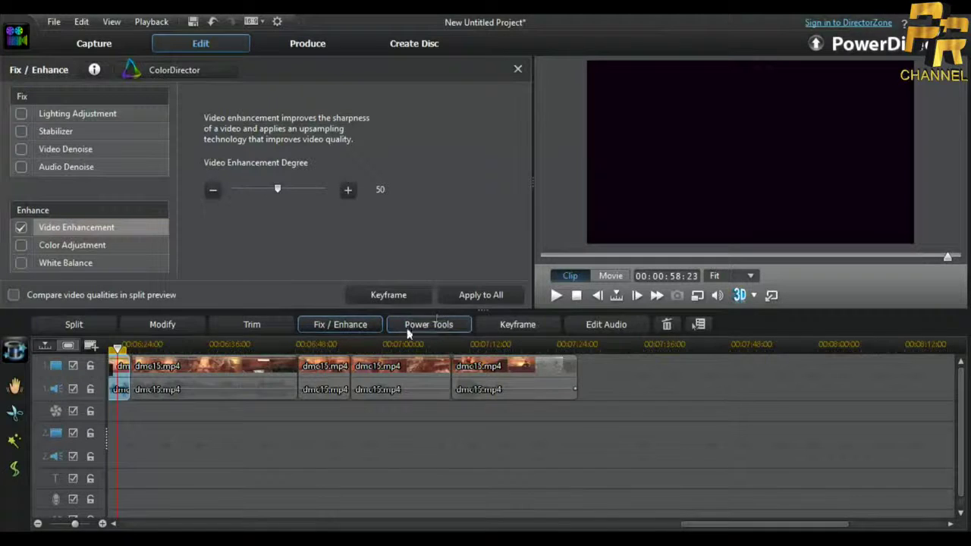
- Show the clip's Power Tools Video Speed settings: 1.00 X, new length 00:01:00:18
click(436, 327)
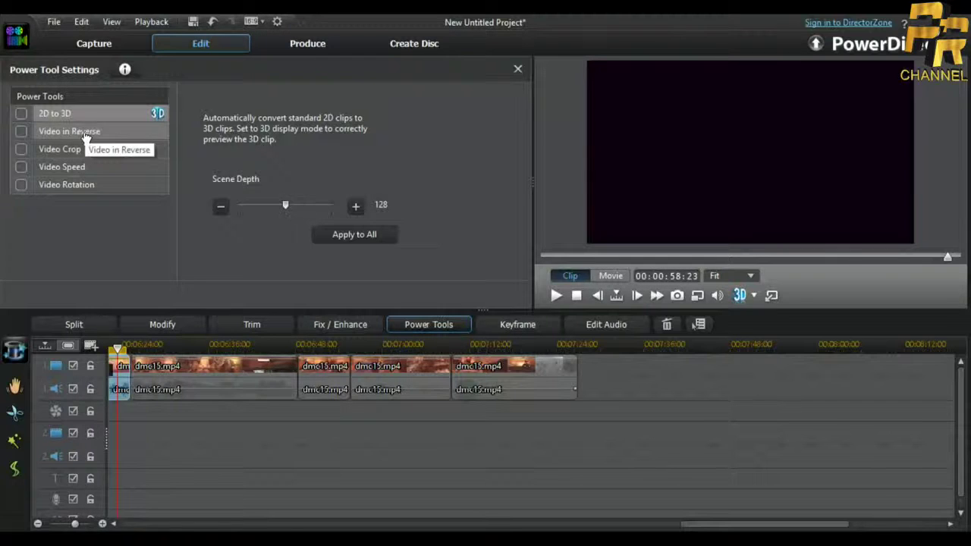
click(83, 137)
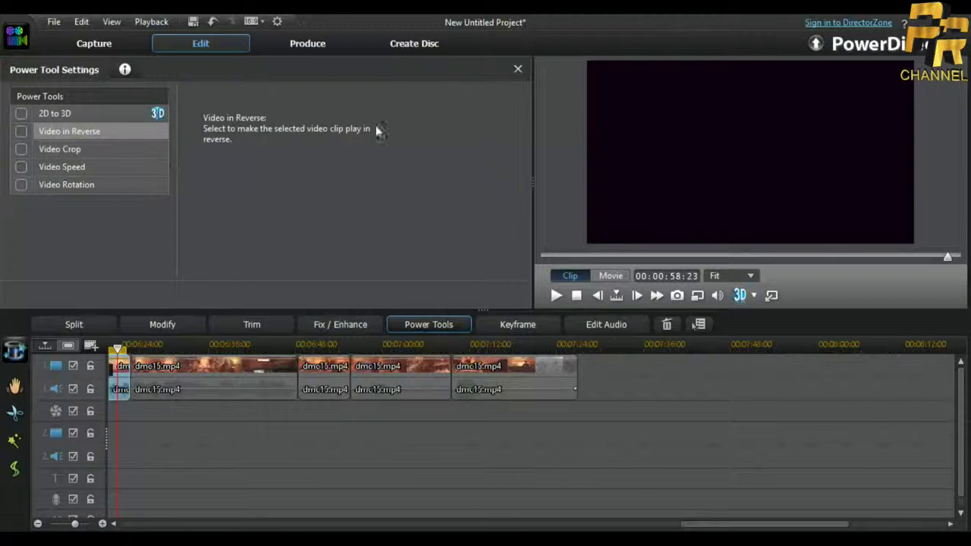
click(73, 151)
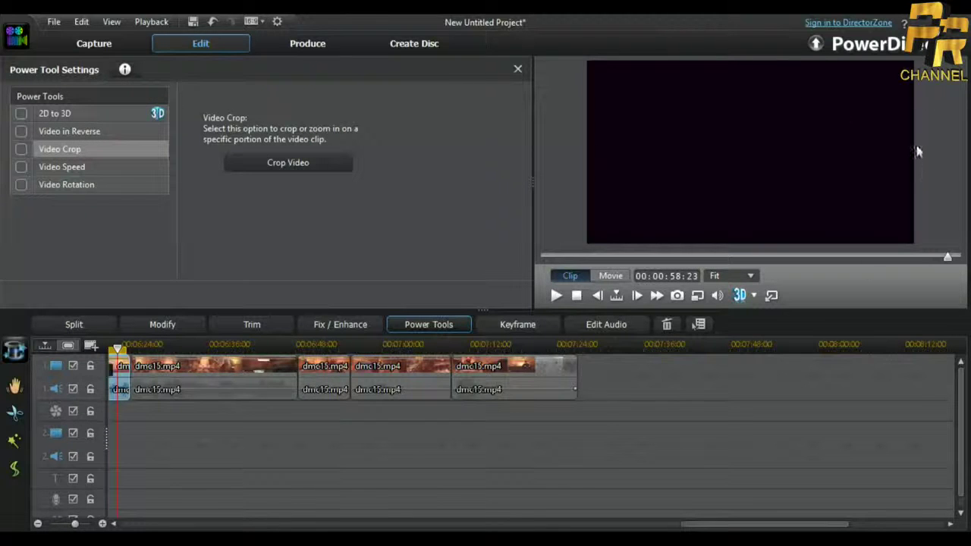
click(101, 174)
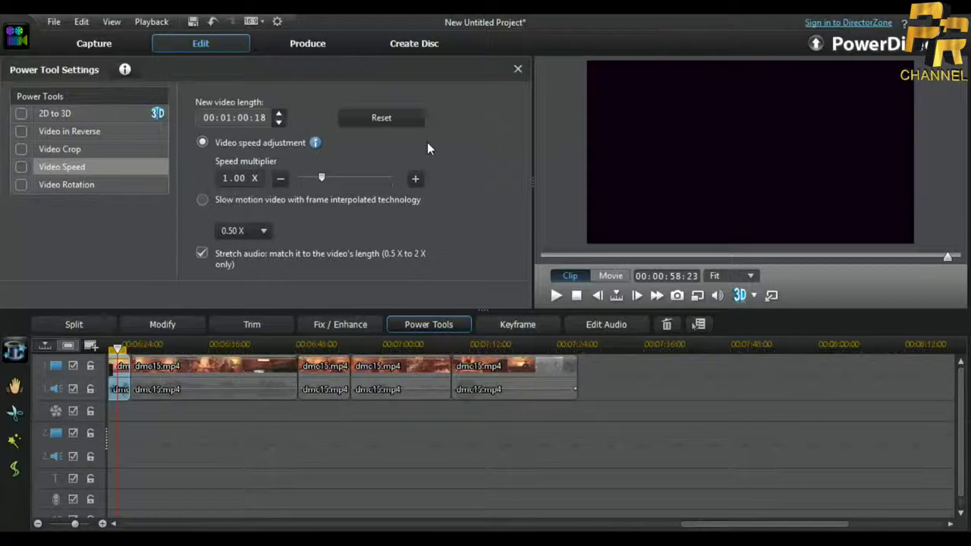
- Try 1.20 X speed on the dmc15.mp4 clip, then set it back to 1.00 X
click(416, 180)
click(415, 180)
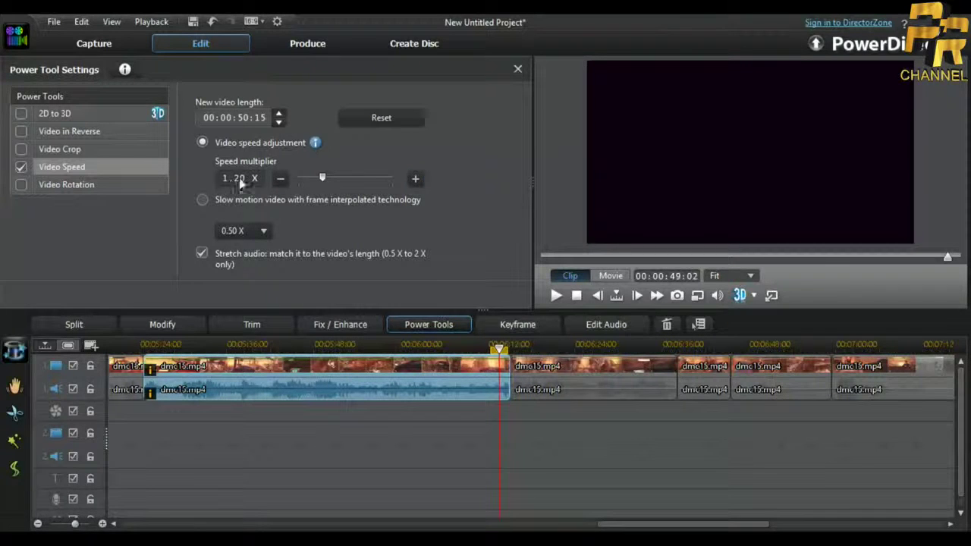
click(279, 185)
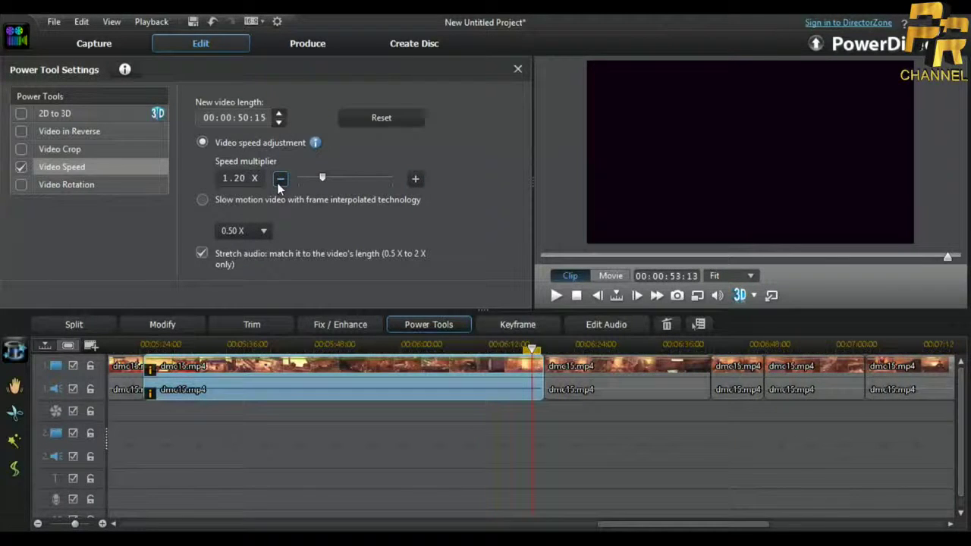
click(275, 180)
click(275, 180)
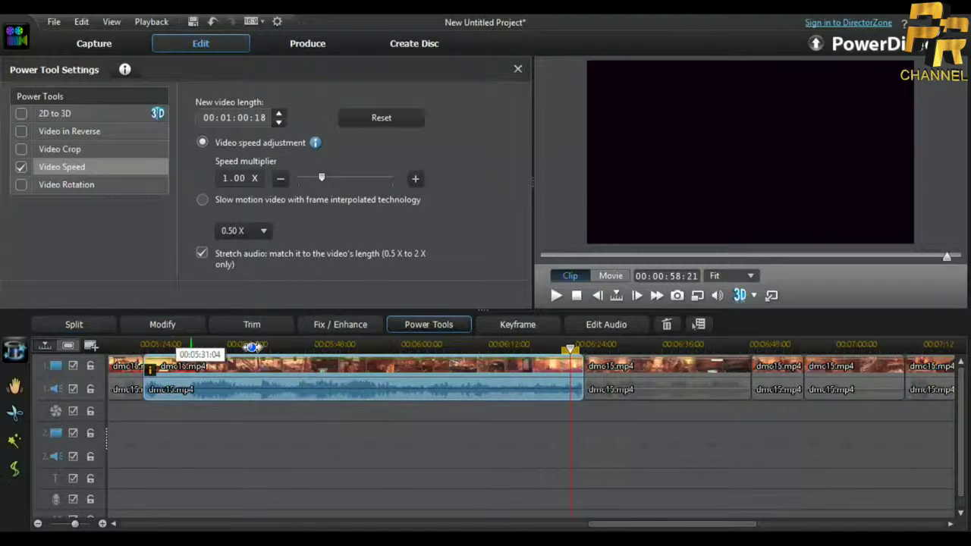
- Check the following dmc15.mp4 clip's Video Speed, then close Power Tools back to the media library
click(284, 350)
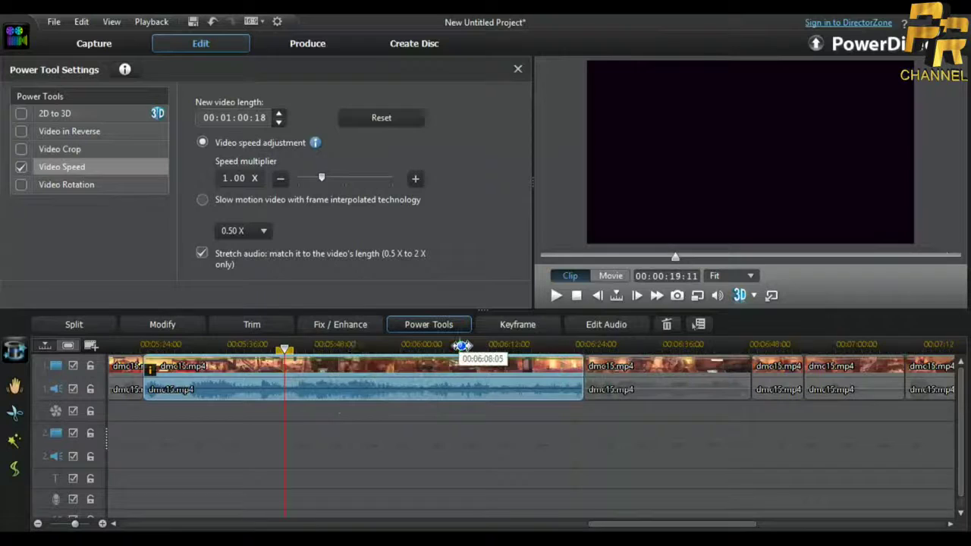
click(698, 391)
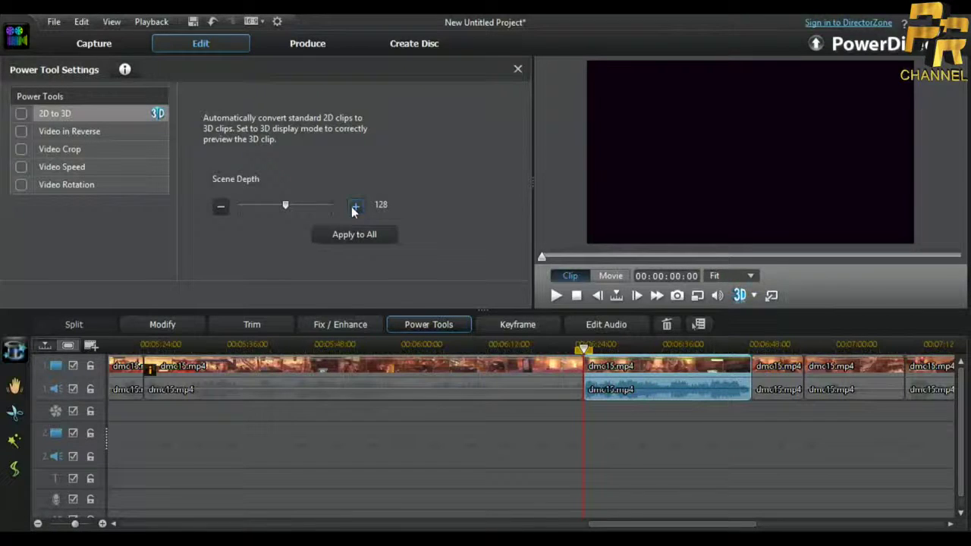
click(76, 167)
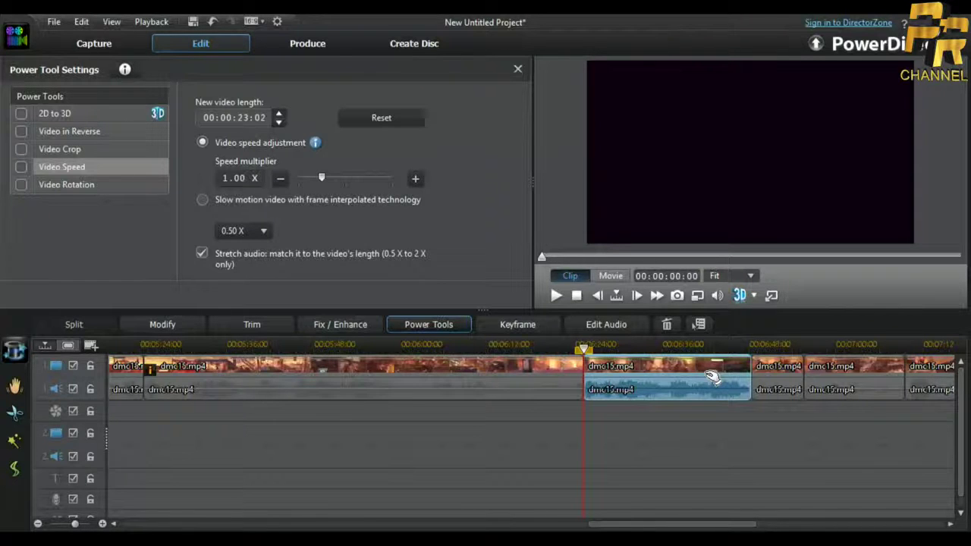
click(694, 441)
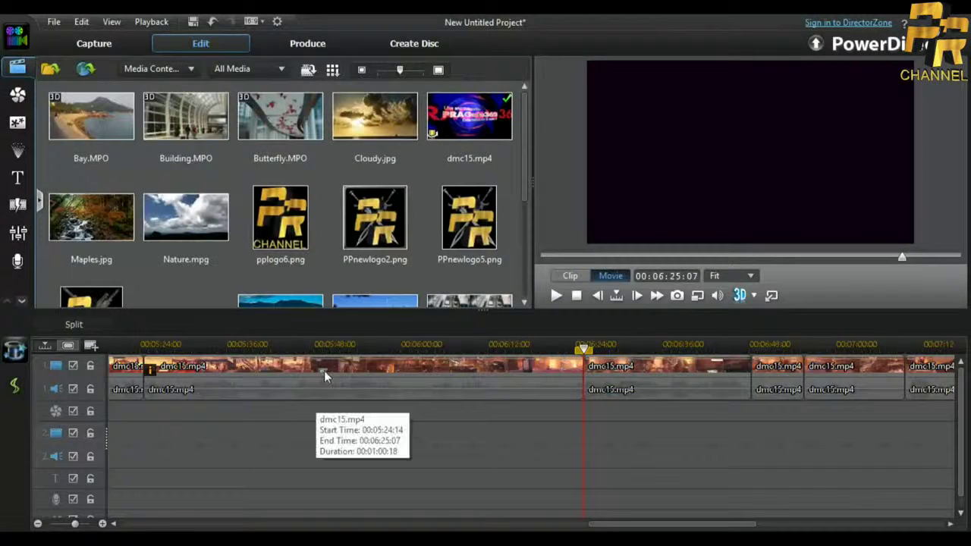
- Scroll the timeline back to its start and select the pplogo6.png thumbnail in the media library
click(501, 346)
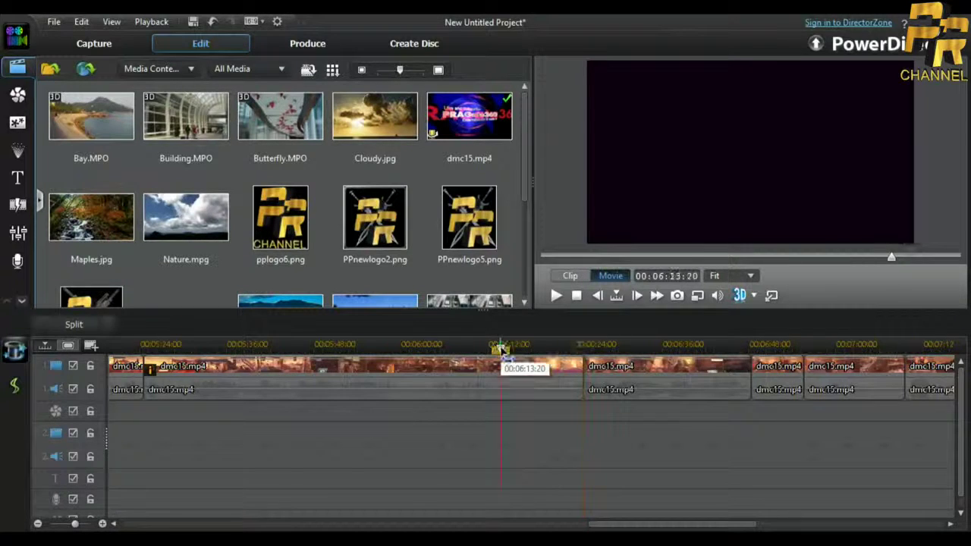
drag(586, 524, 102, 522)
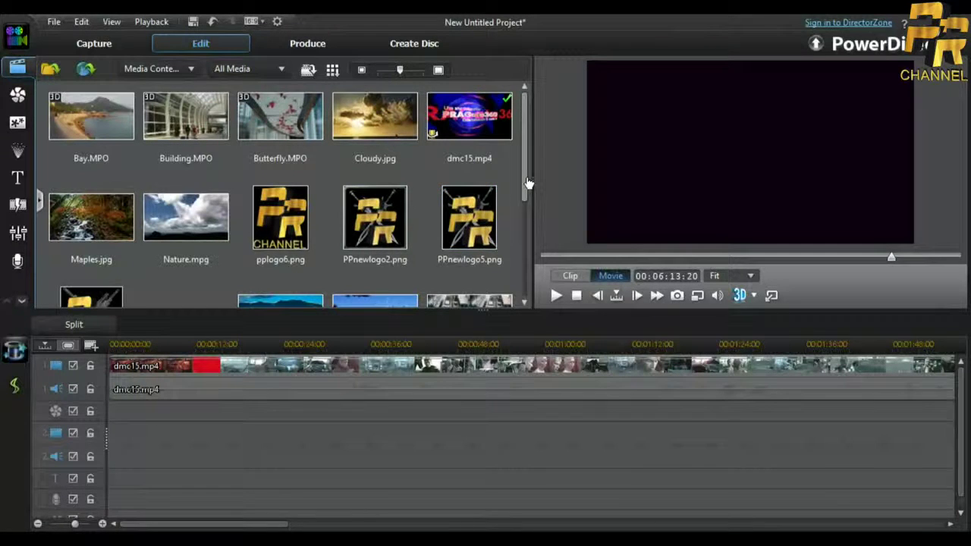
drag(529, 184, 516, 202)
click(267, 173)
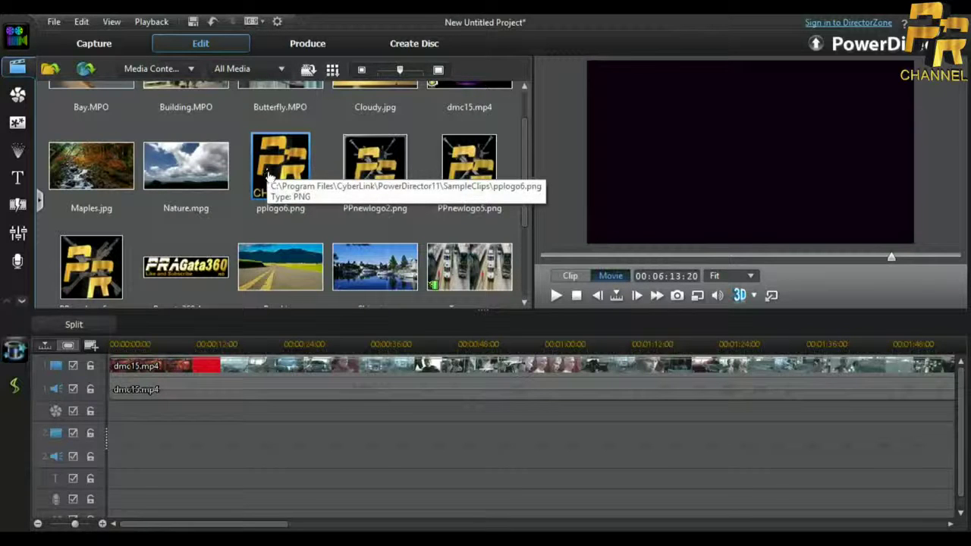
- Drop pplogo6.png onto video track 2 and shrink it into the preview's top-left corner
click(375, 166)
click(273, 170)
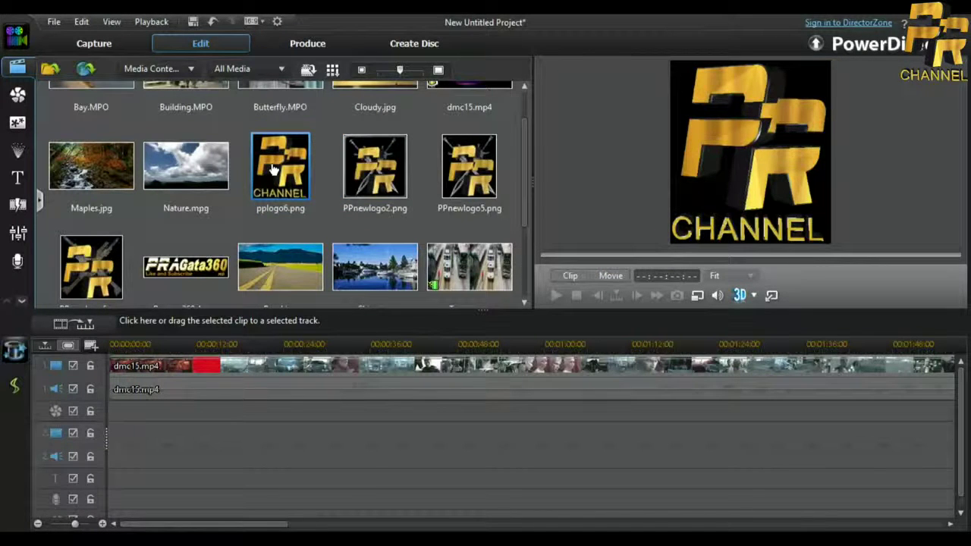
drag(273, 170, 99, 443)
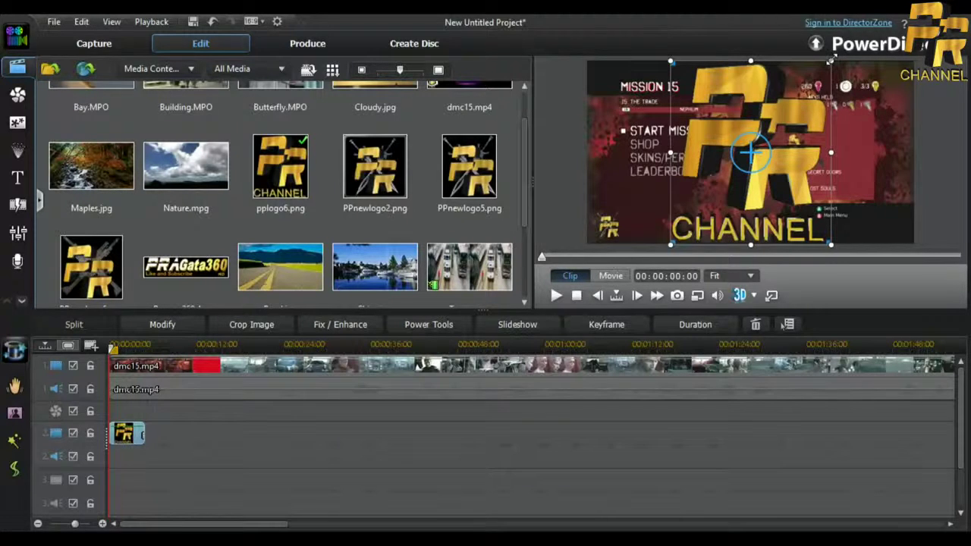
drag(830, 60, 609, 85)
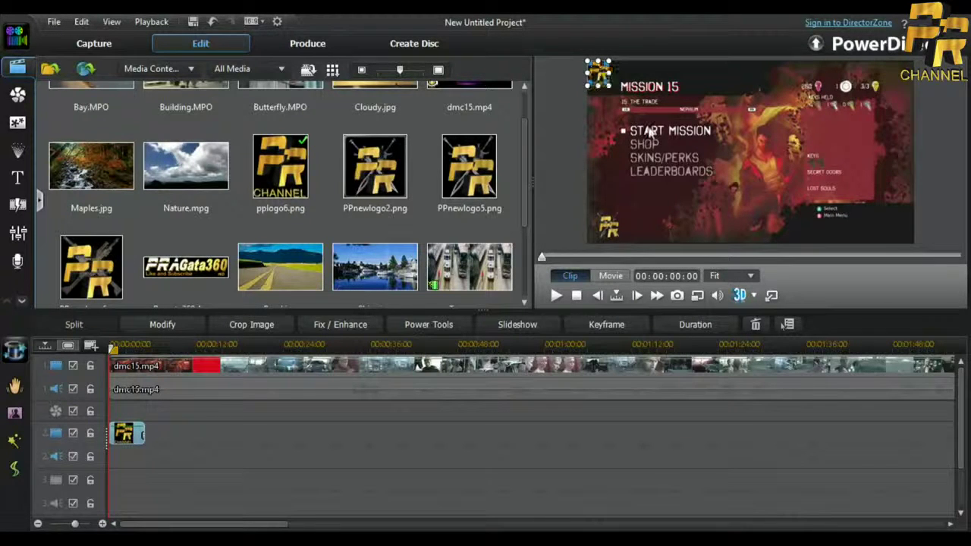
click(622, 118)
click(621, 118)
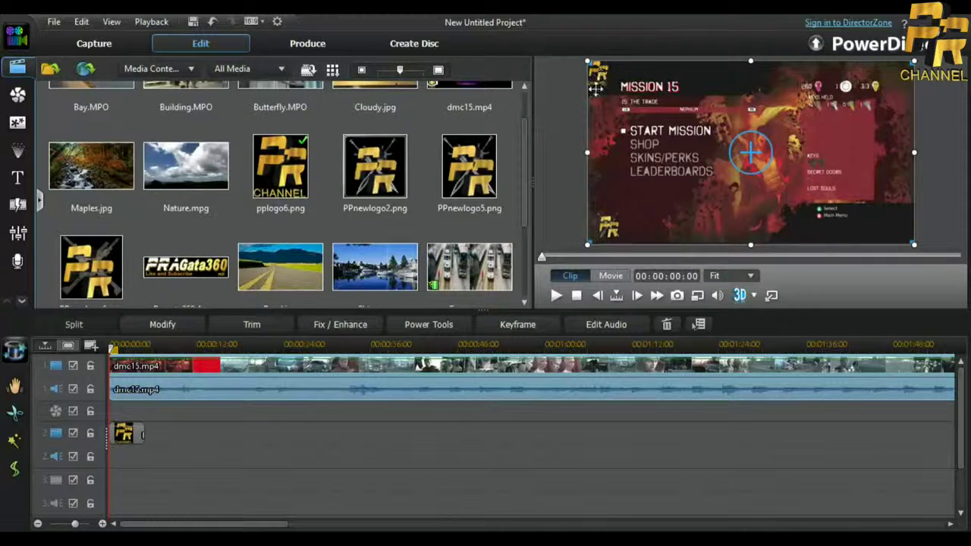
- Zoom the timeline out and drag the pplogo6 clip's end to the footage end, 00:07:26:24
click(545, 433)
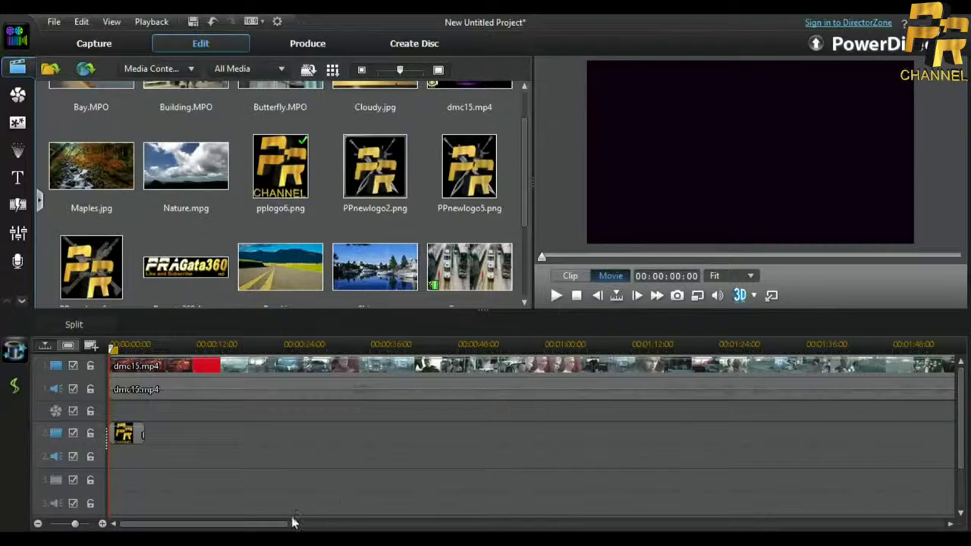
click(135, 435)
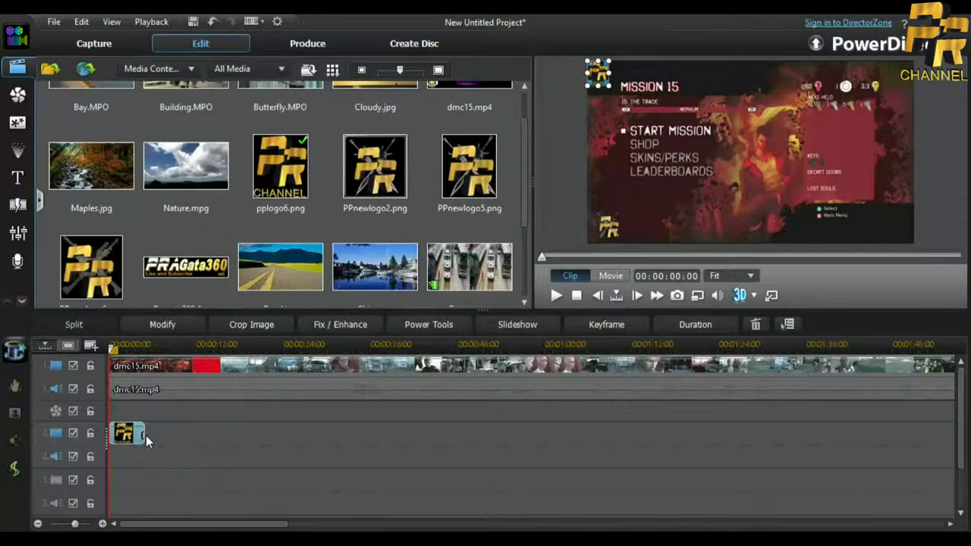
drag(143, 435, 831, 430)
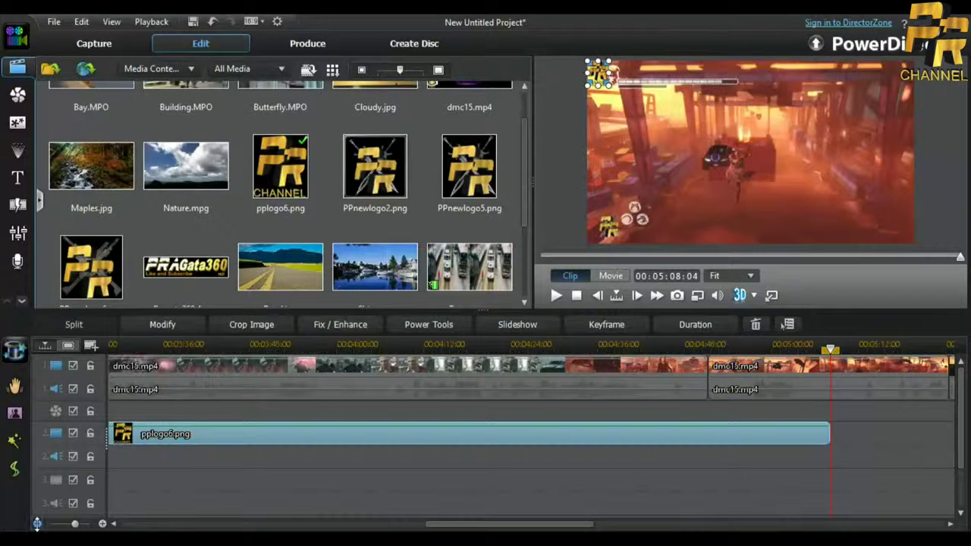
click(37, 523)
click(37, 524)
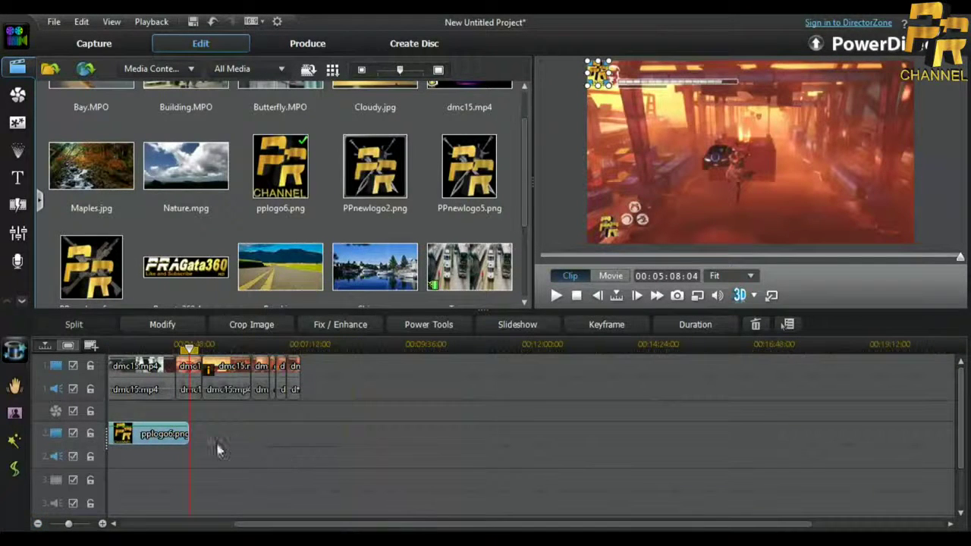
drag(187, 438, 301, 444)
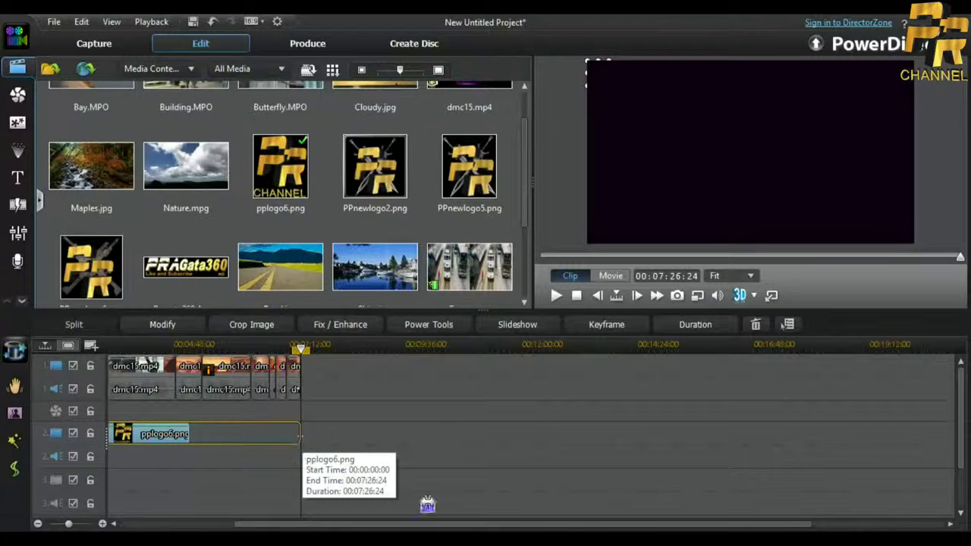
drag(494, 524, 217, 520)
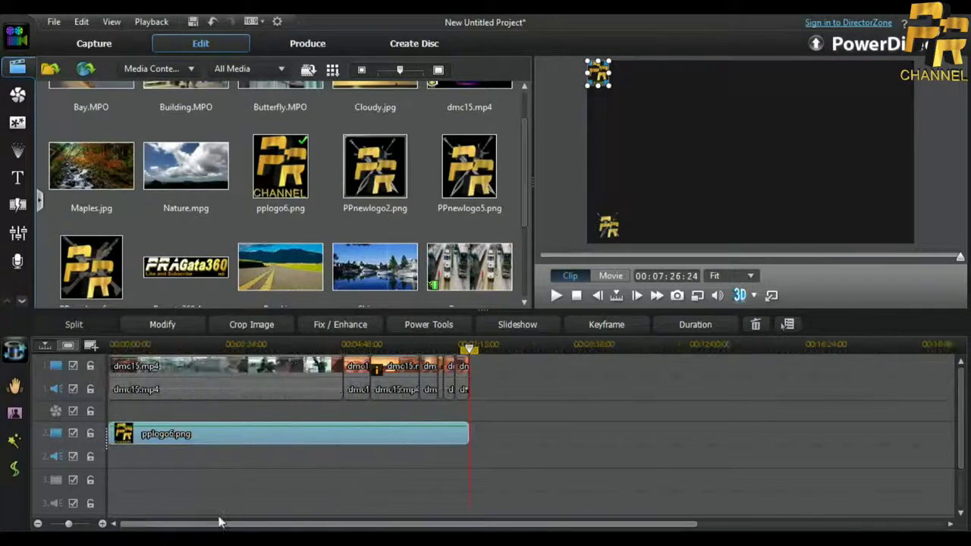
- Scrub the playhead through 00:01:39:17, 00:03:40:13 and 00:04:37:00 to check the watermark
click(191, 494)
click(190, 347)
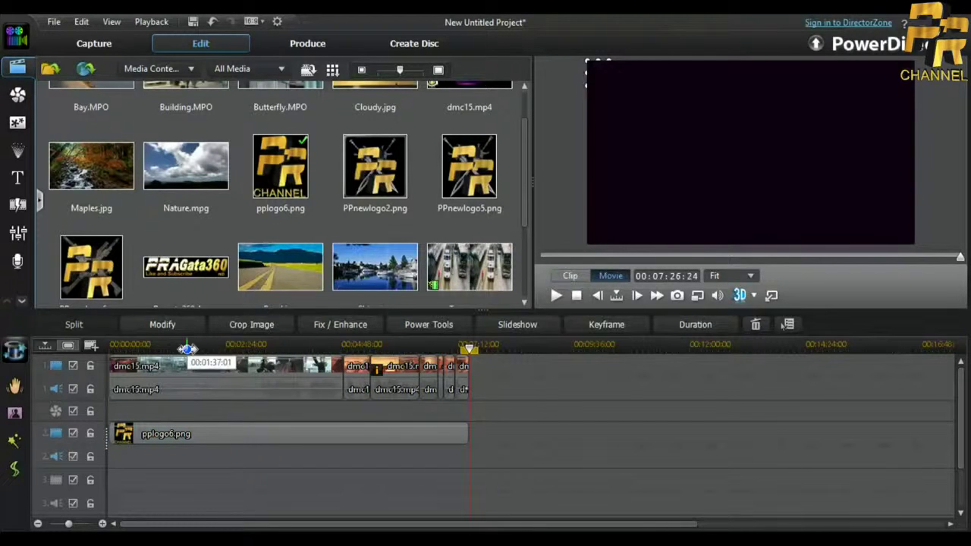
drag(190, 346, 288, 351)
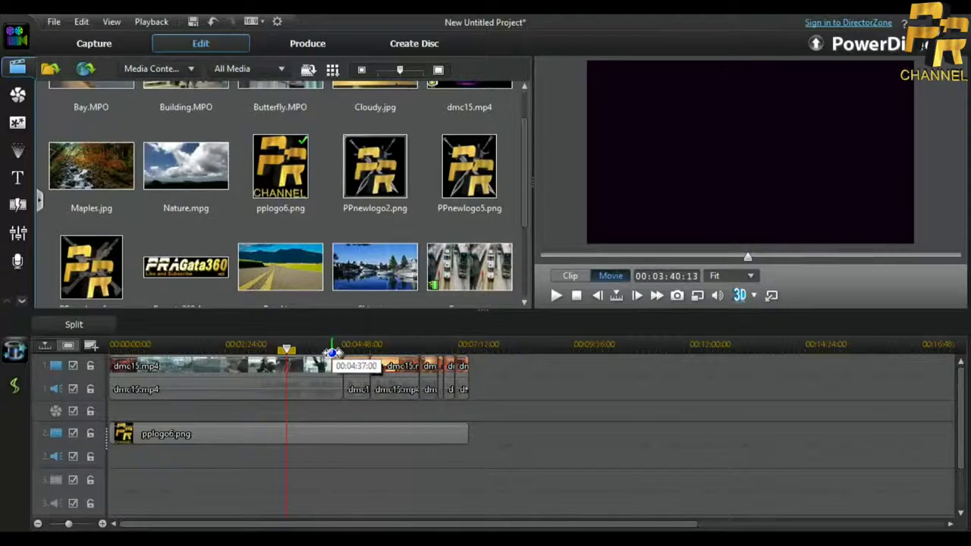
click(334, 350)
click(433, 348)
scroll(137, 114, down, 3)
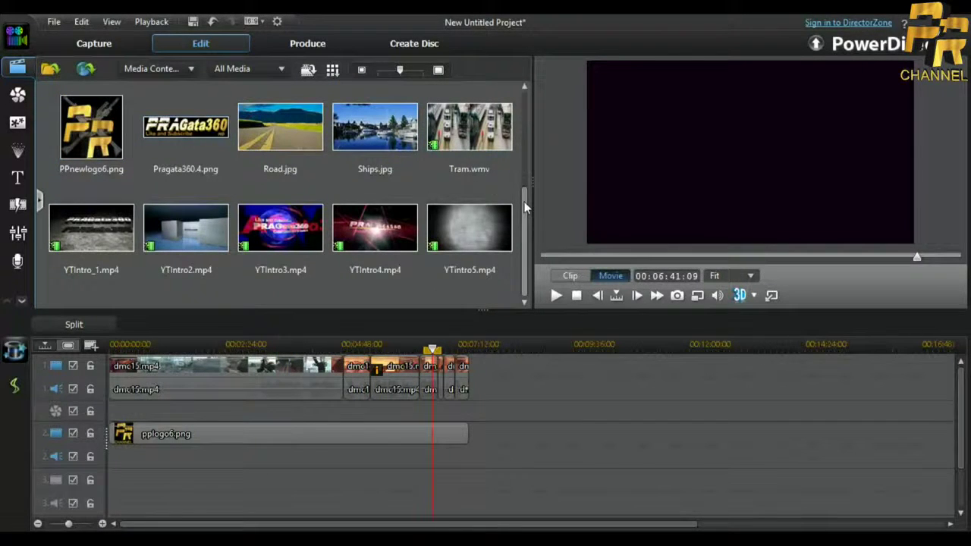
scroll(526, 166, up, 1)
drag(526, 165, 521, 243)
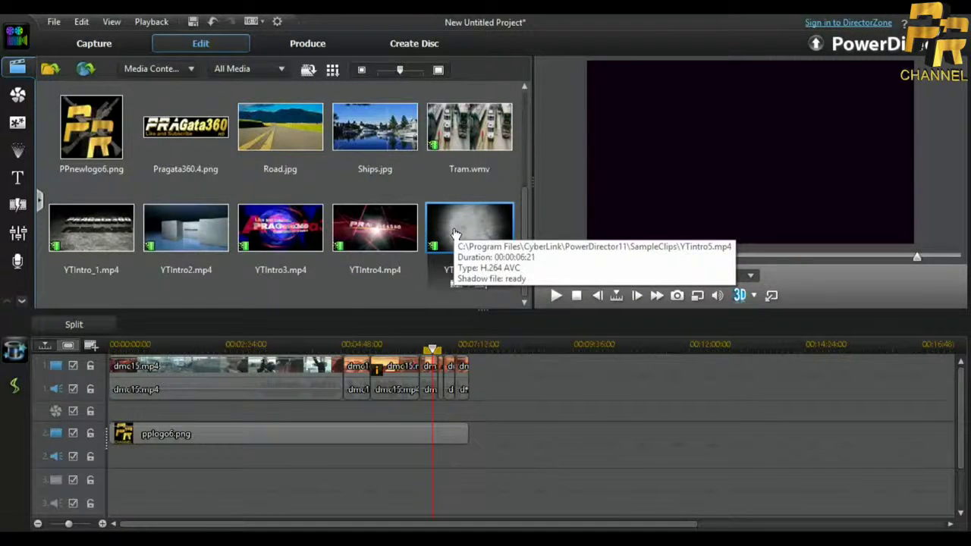
mouse_move(151, 237)
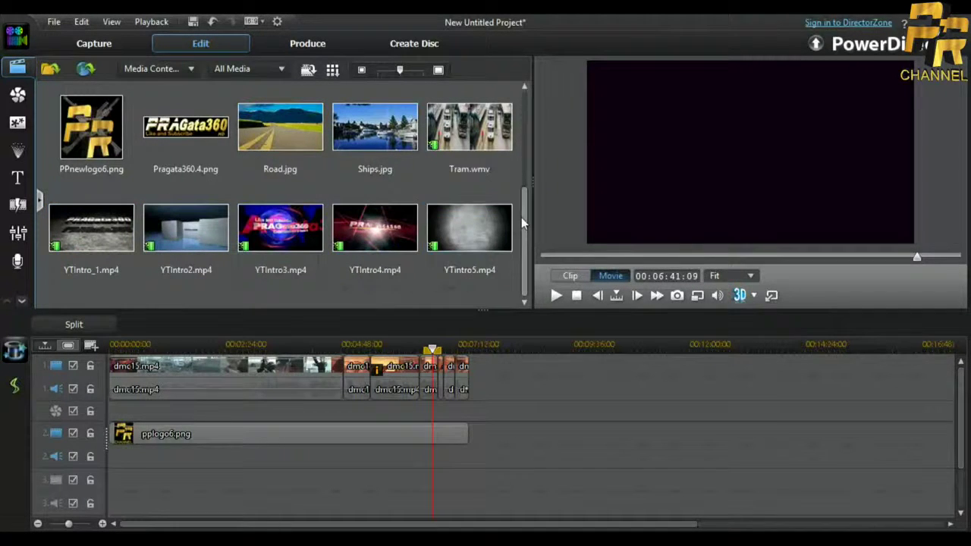
scroll(526, 212, up, 5)
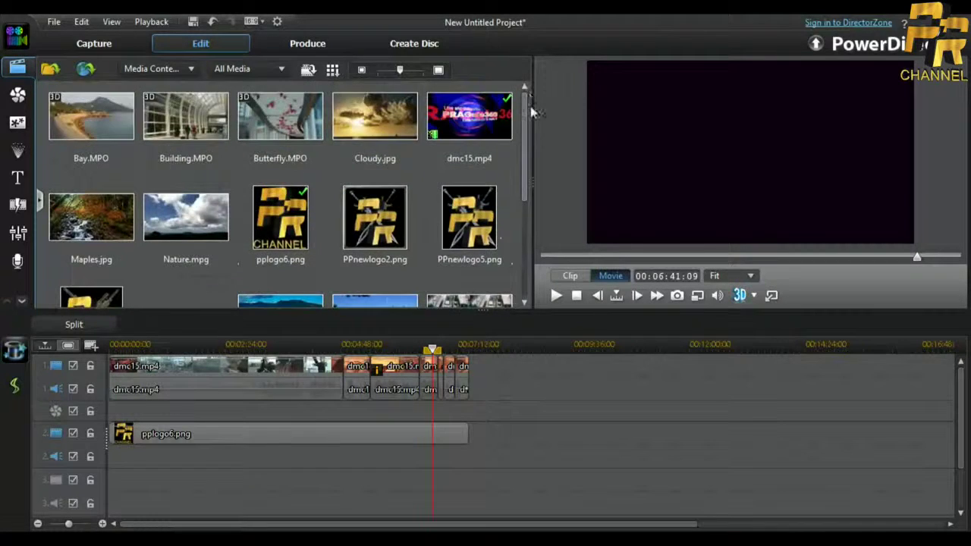
scroll(530, 214, down, 3)
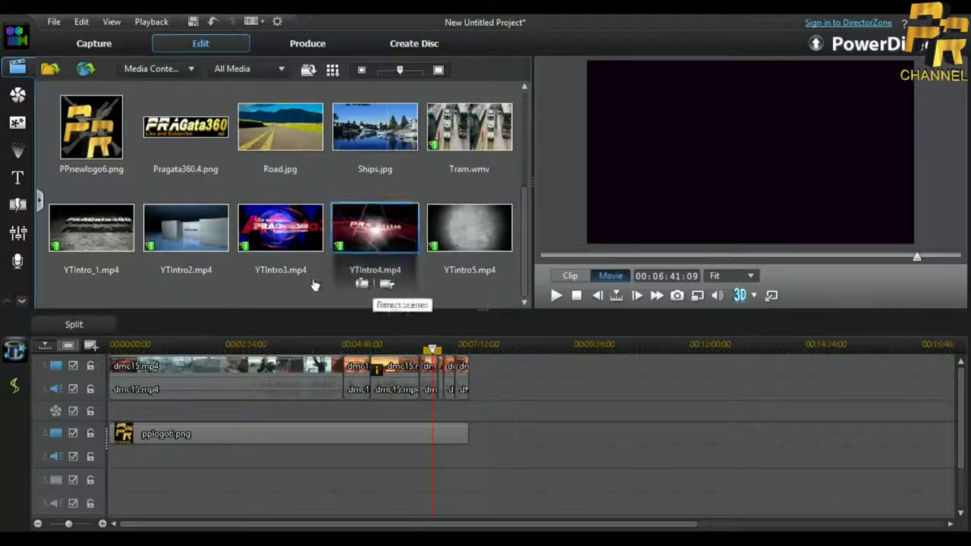
mouse_move(295, 284)
mouse_move(358, 282)
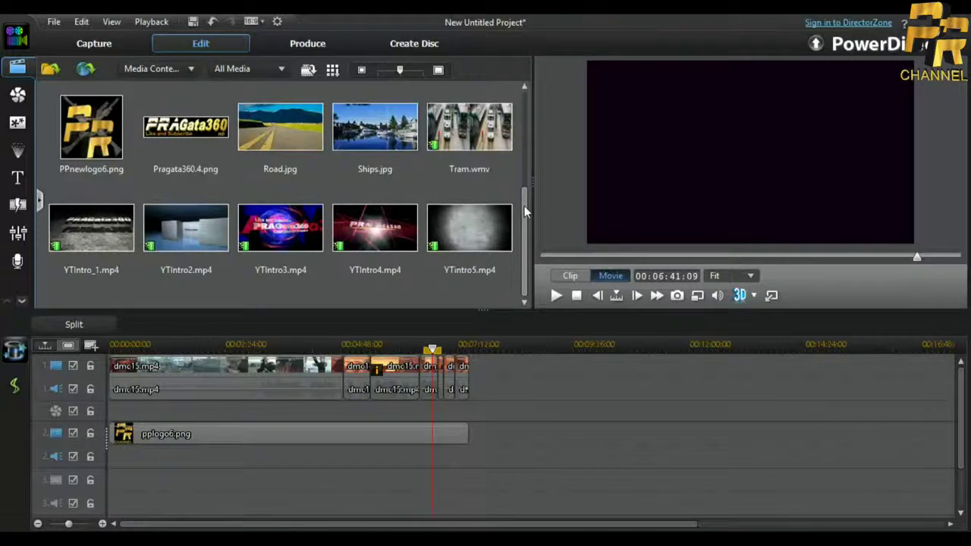
mouse_move(461, 236)
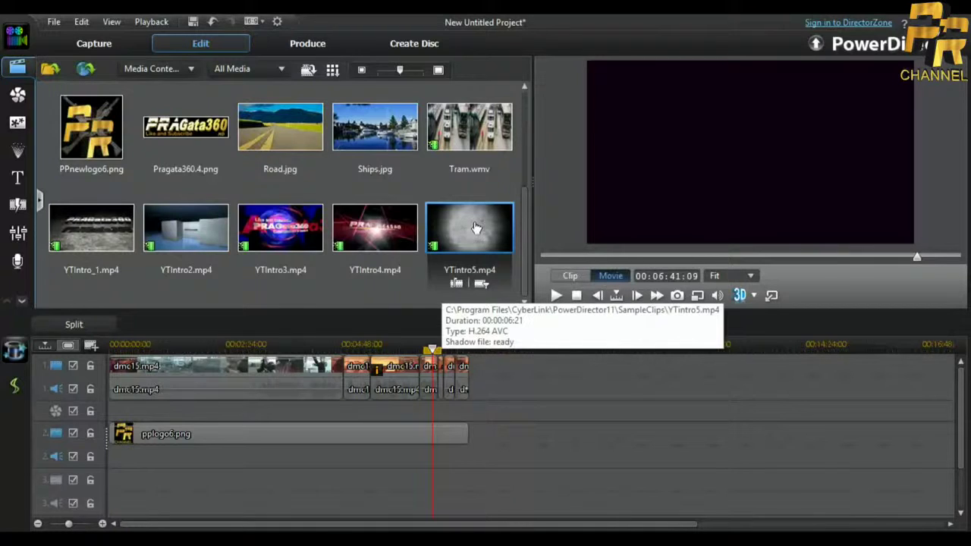
- Insert YTintro5.mp4 at track 1's start, shifting clips right, and move pplogo6.png to 00:00:06:21
drag(477, 228, 111, 380)
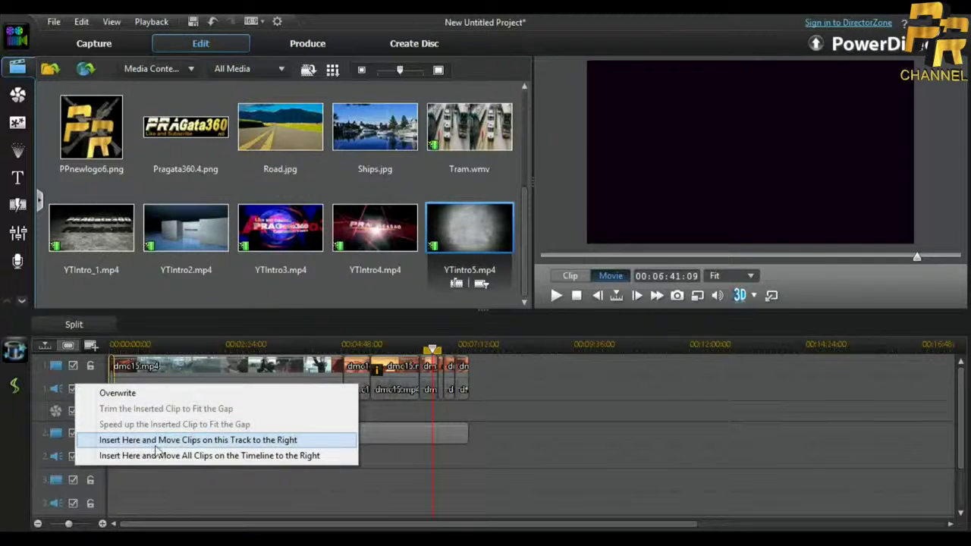
click(157, 447)
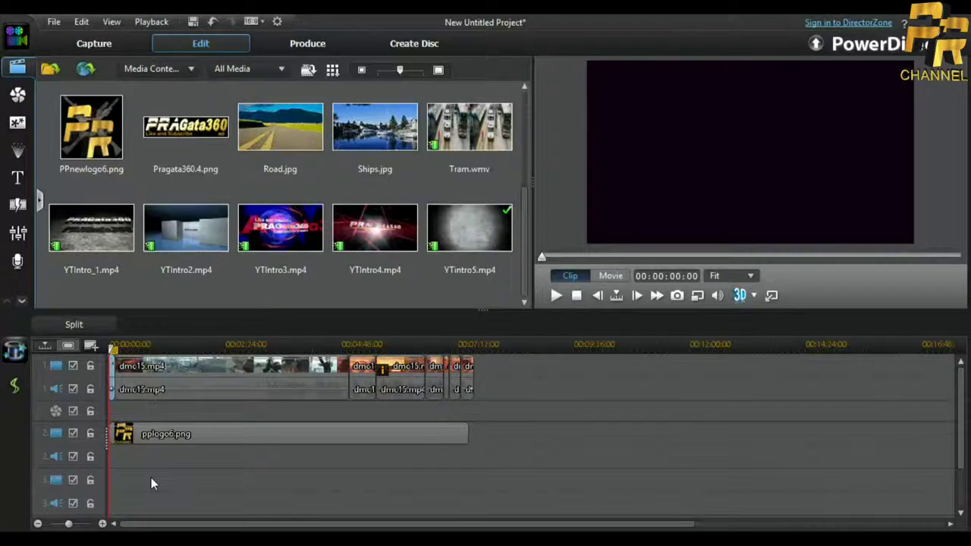
click(148, 439)
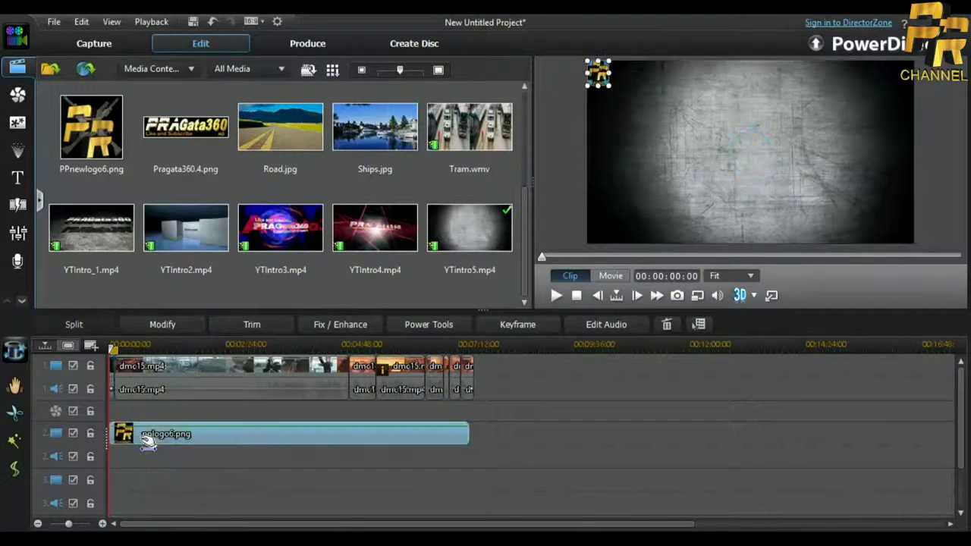
drag(148, 440, 154, 443)
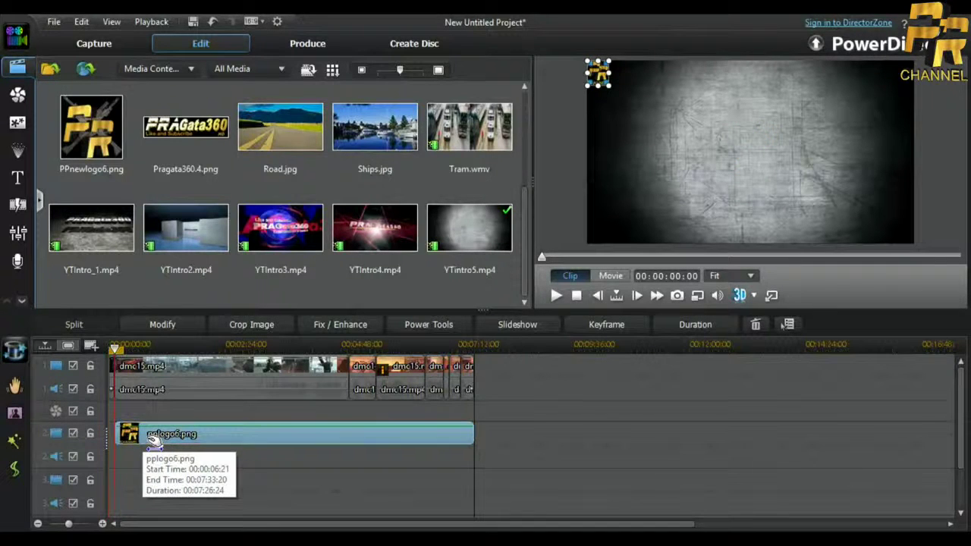
click(145, 466)
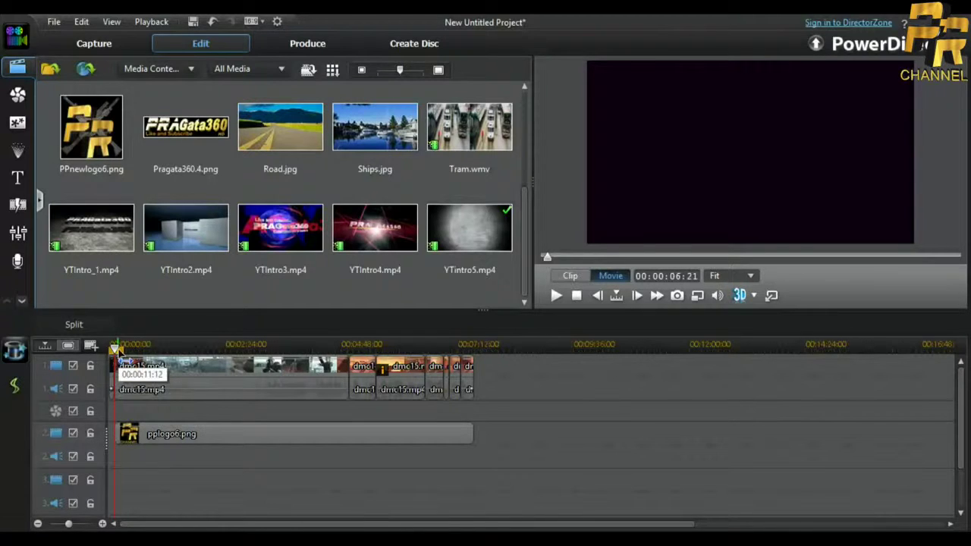
drag(116, 348, 110, 348)
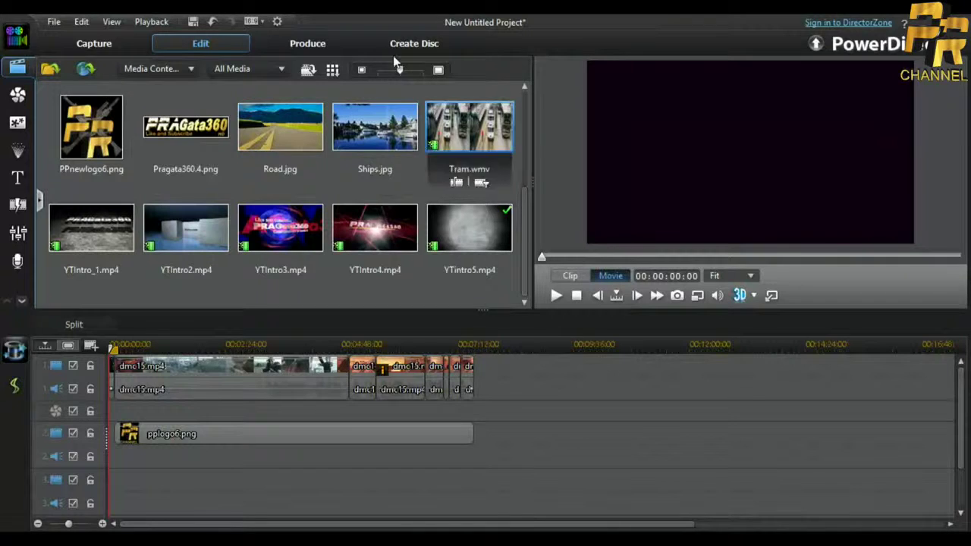
- Switch to the Produce page and choose MPEG-4 under Standard 2D
click(272, 45)
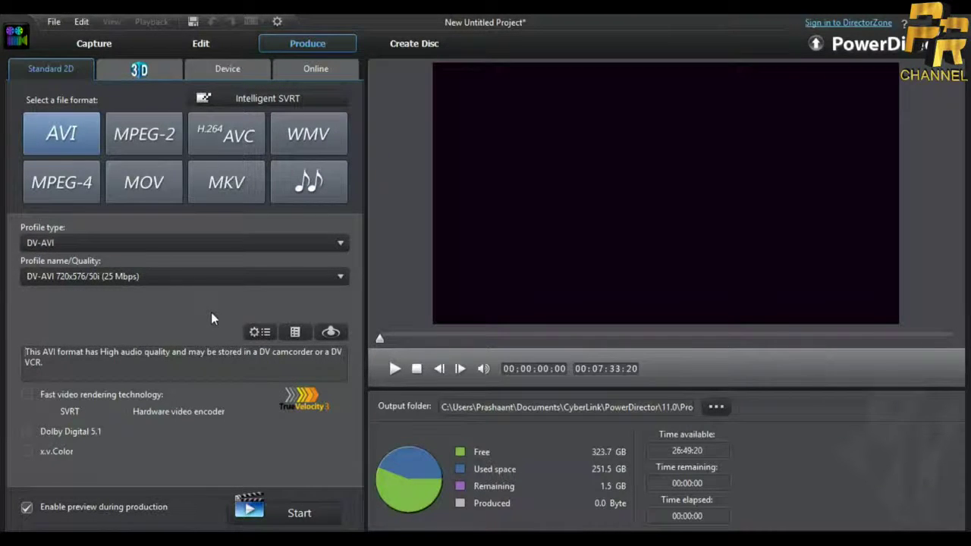
click(64, 186)
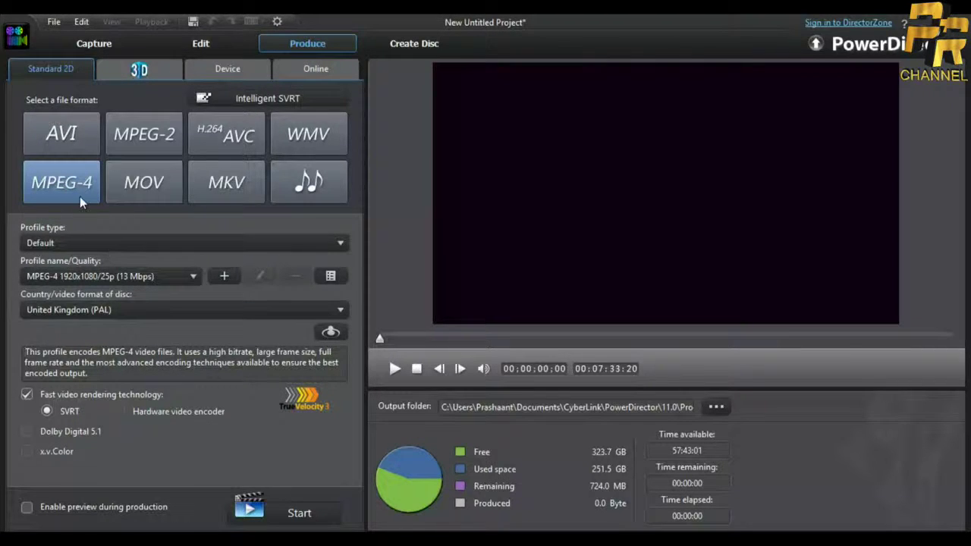
- Choose the MPEG-4 1280x720/25p (9 Mbps) entry from the Profile name/Quality list
click(85, 280)
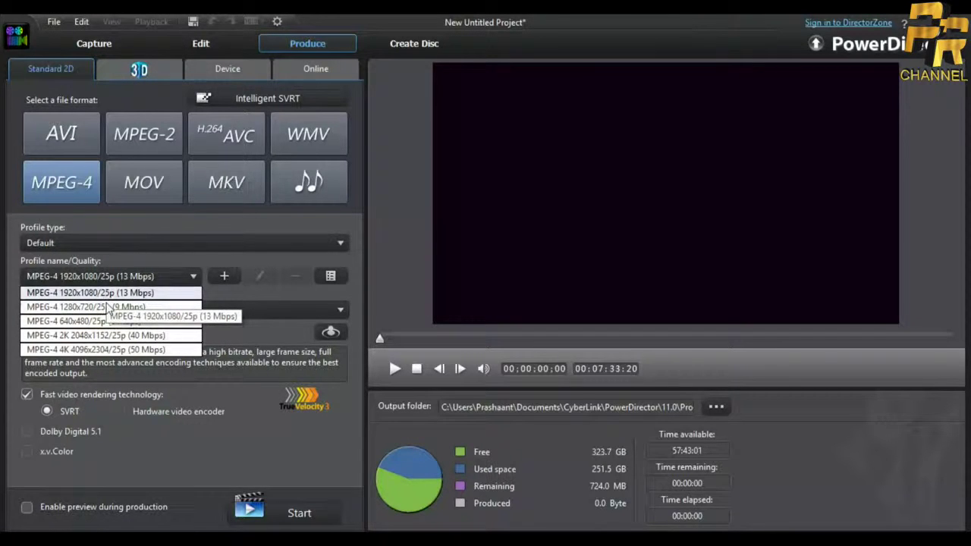
click(109, 307)
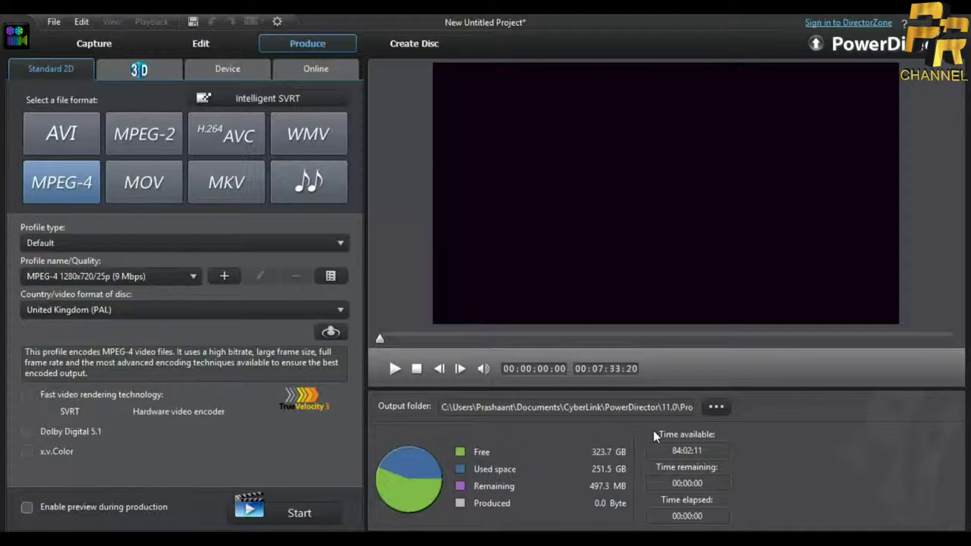
- Set the output file to 'mission 15' in Videos > Game Capture HD > DMC
click(717, 407)
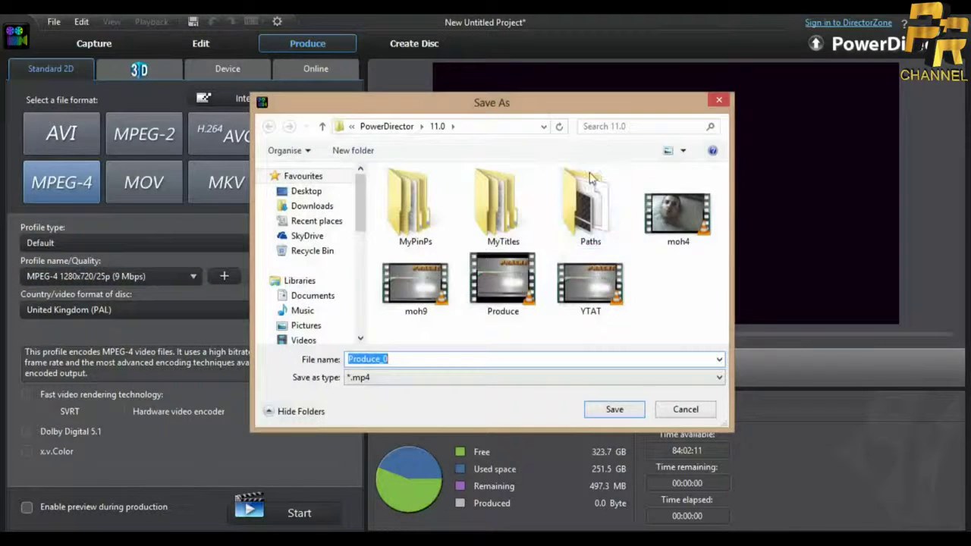
click(302, 341)
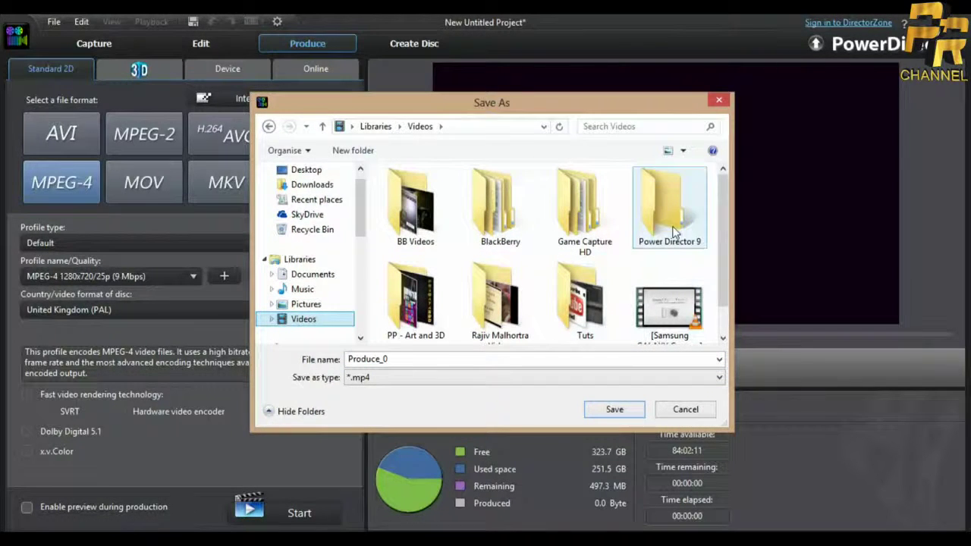
double_click(603, 208)
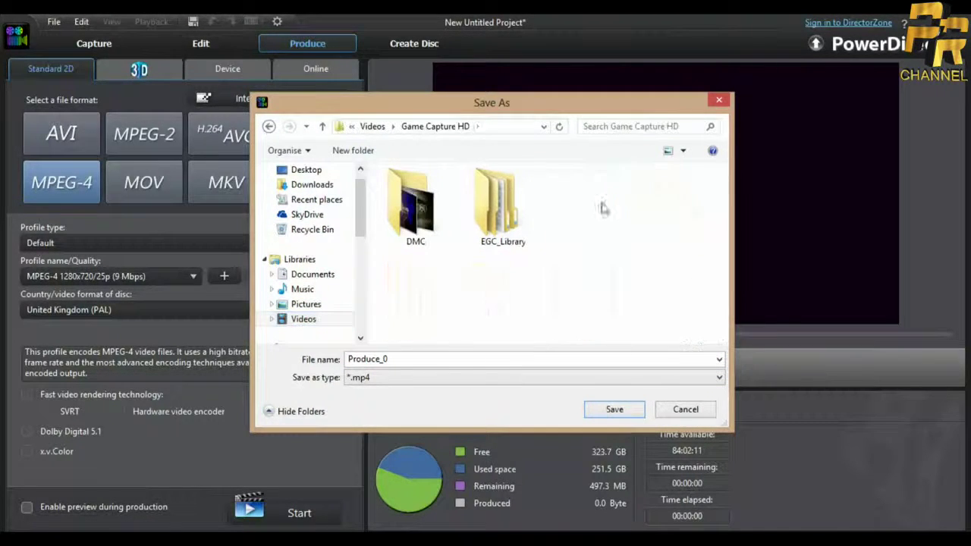
double_click(432, 214)
double_click(400, 359)
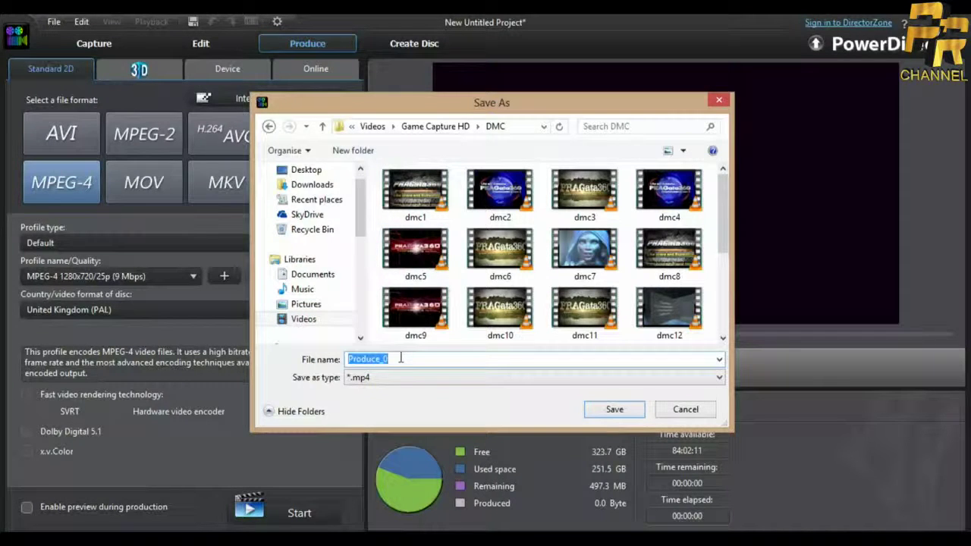
text(mission )
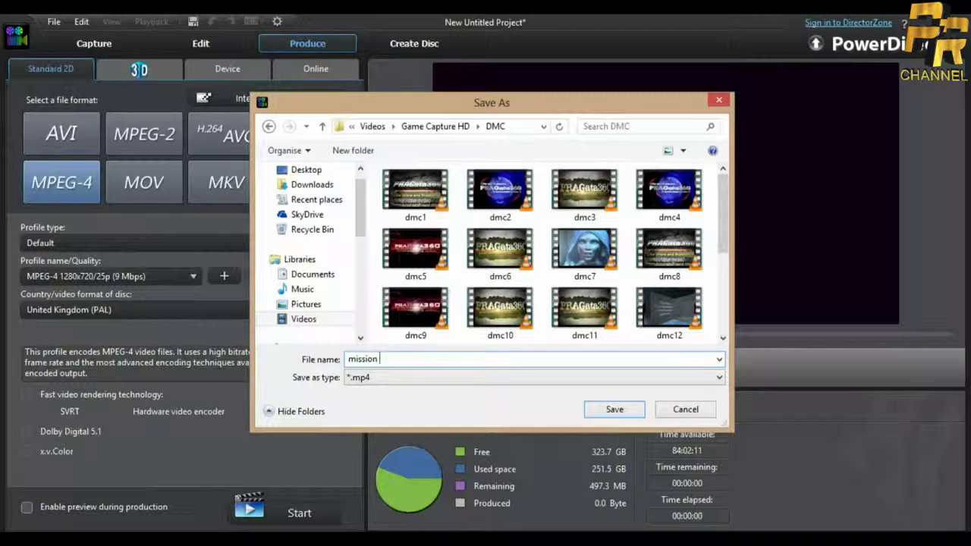
text(15)
key(Return)
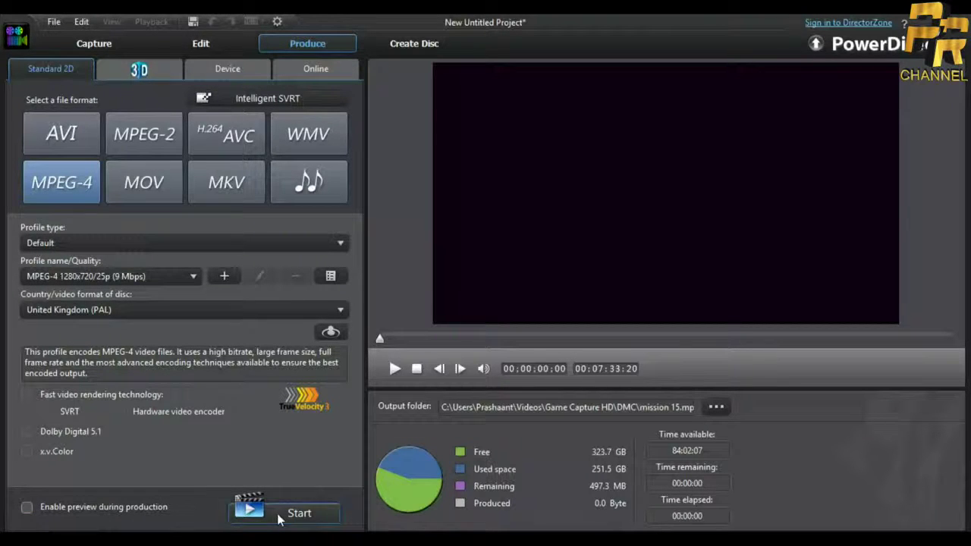
- Enable preview during production and start rendering the movie
click(27, 508)
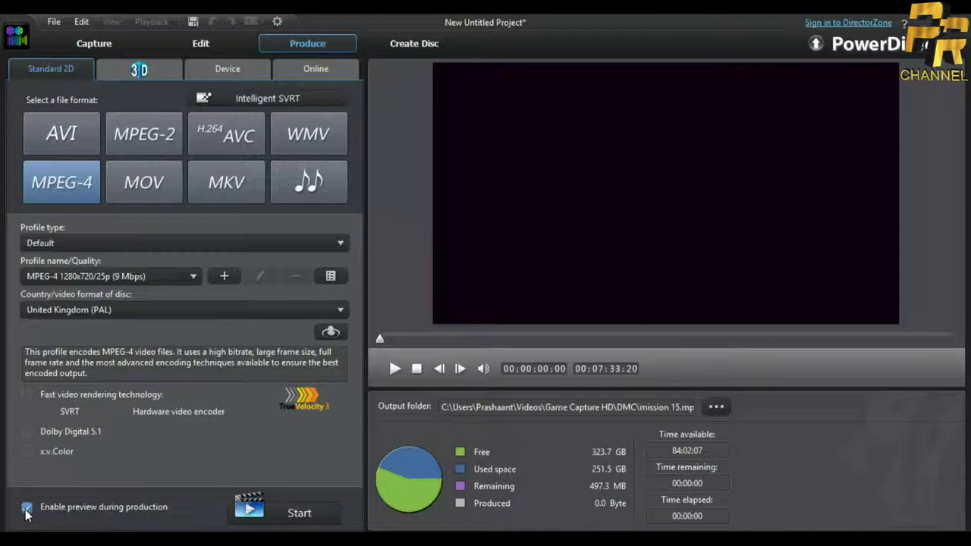
click(300, 514)
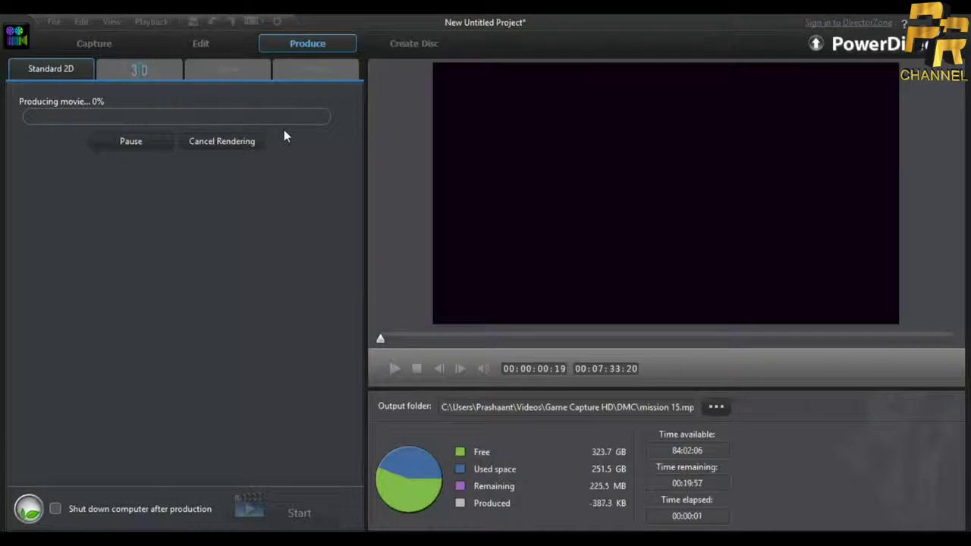